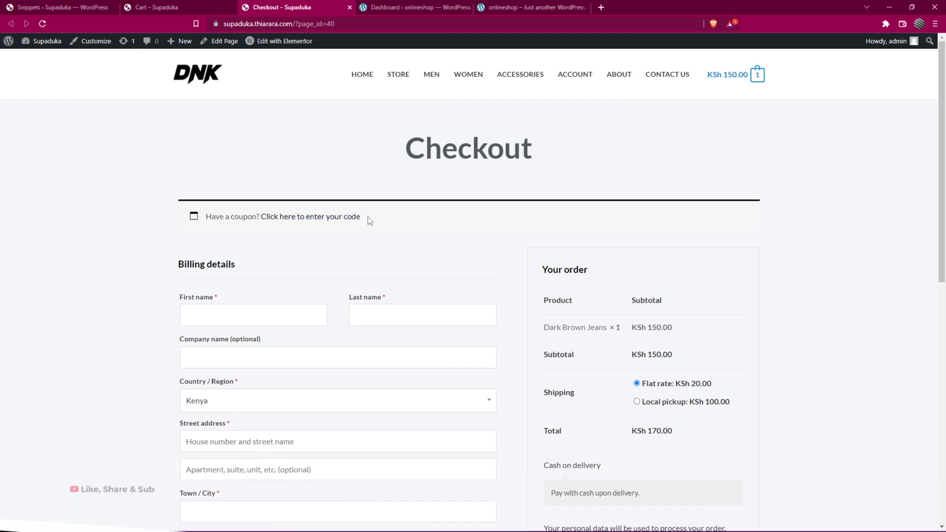
Step: Reveal the coupon code field on Checkout, then view the Cart page with its coupon box
left_click(351, 217)
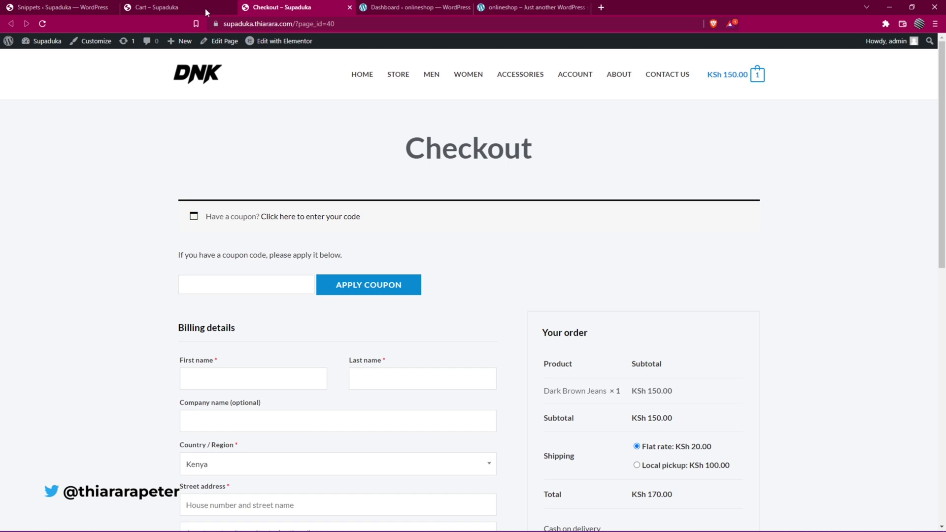
left_click(162, 7)
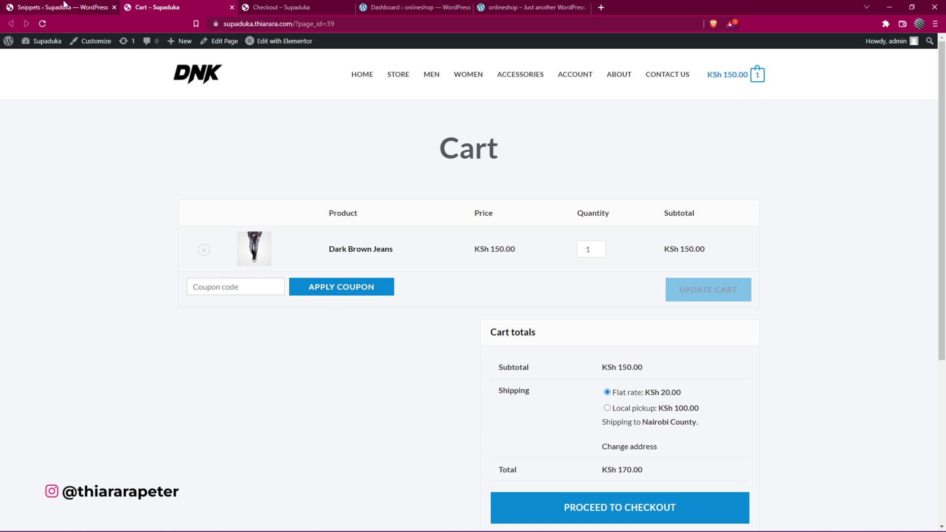
Step: Activate the 'woo remove coupon field from cart page' snippet and reload the cart to verify
left_click(64, 4)
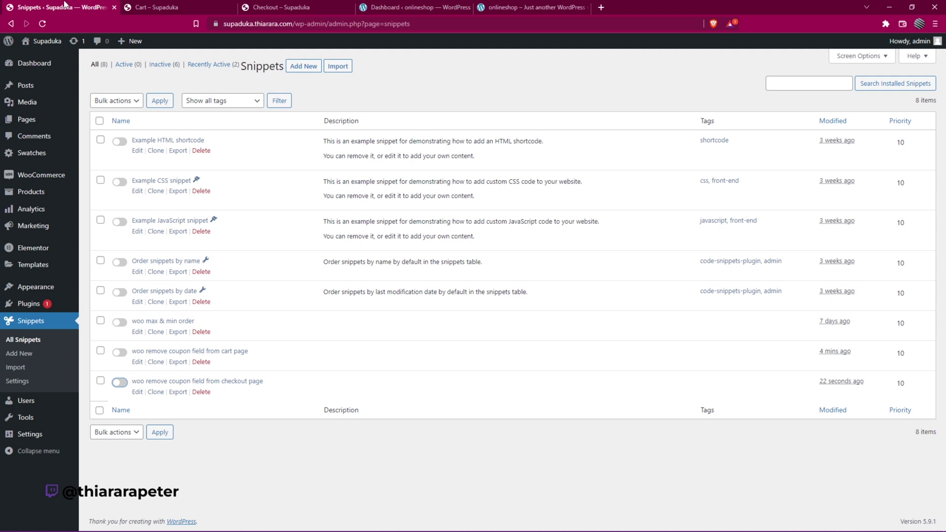
left_click(125, 355)
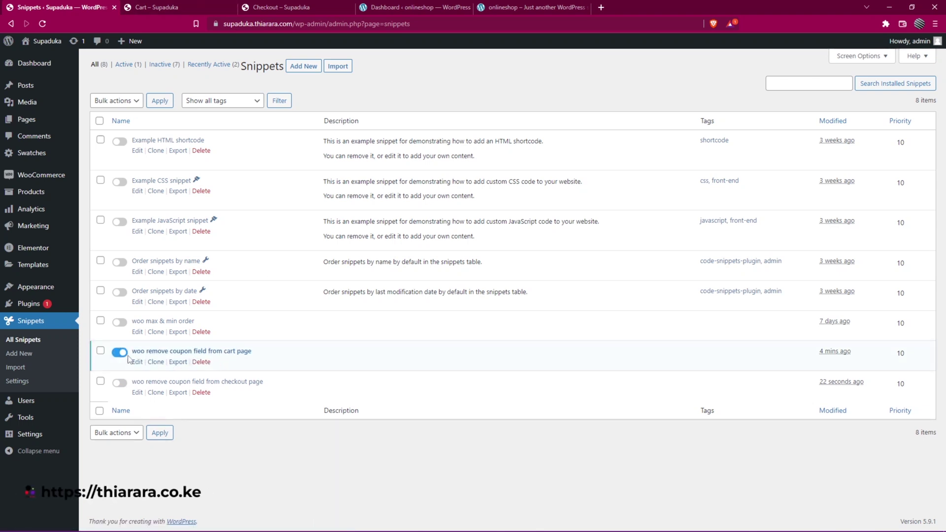
left_click(188, 6)
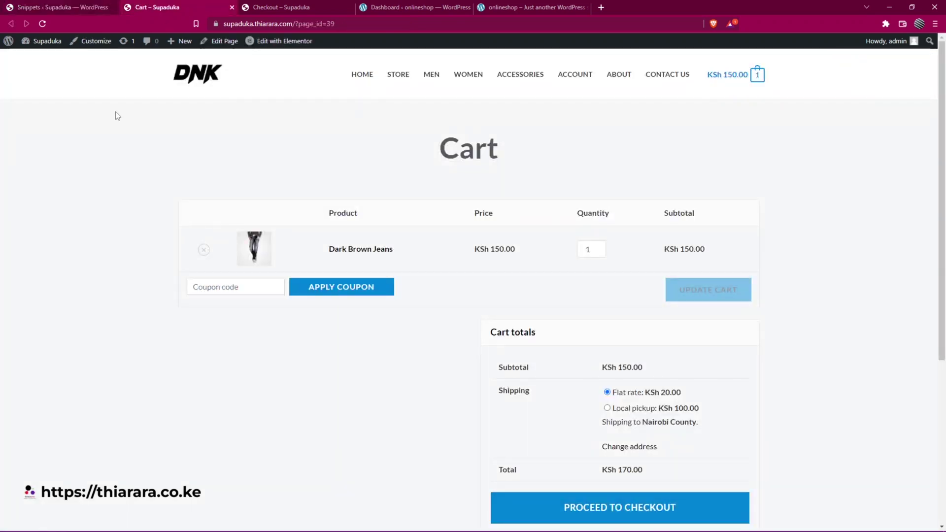
left_click(43, 25)
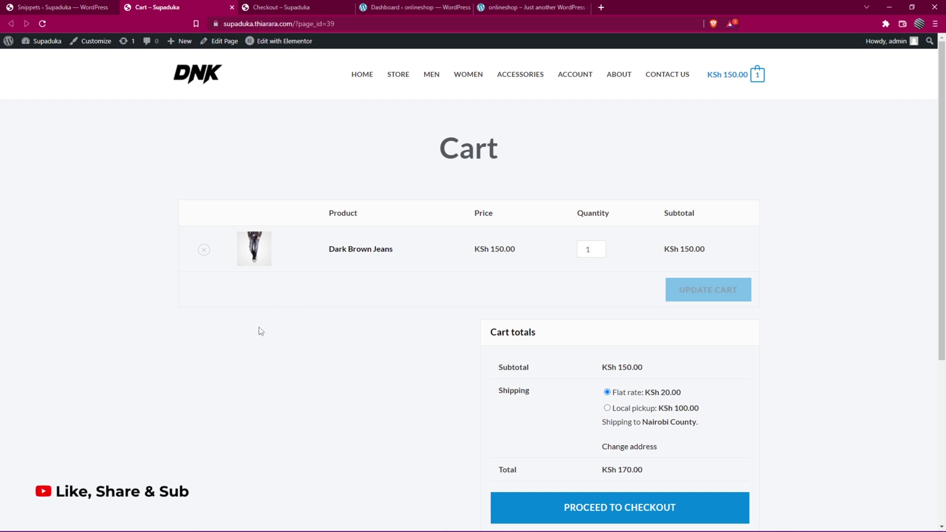
Step: Activate the checkout coupon-removal snippet and reload Checkout to confirm the coupon notice is gone
left_click(290, 7)
left_click(74, 7)
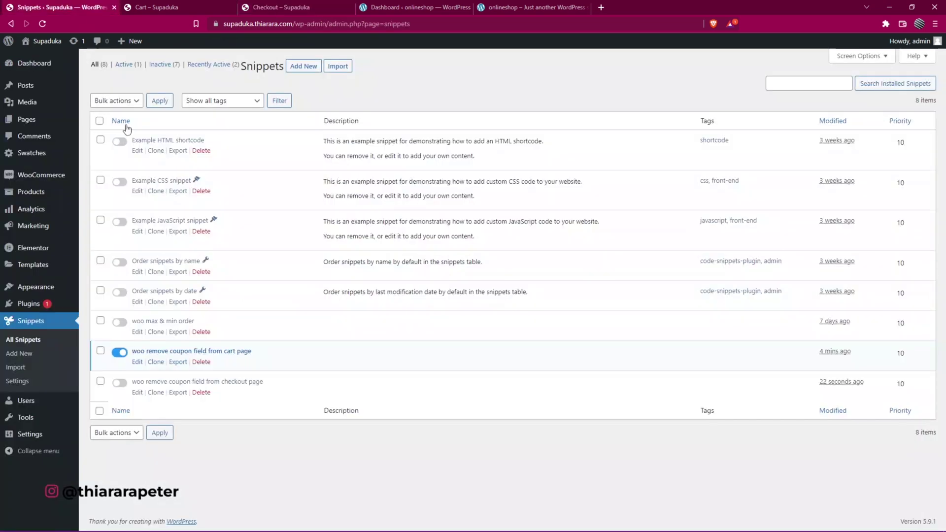
left_click(120, 384)
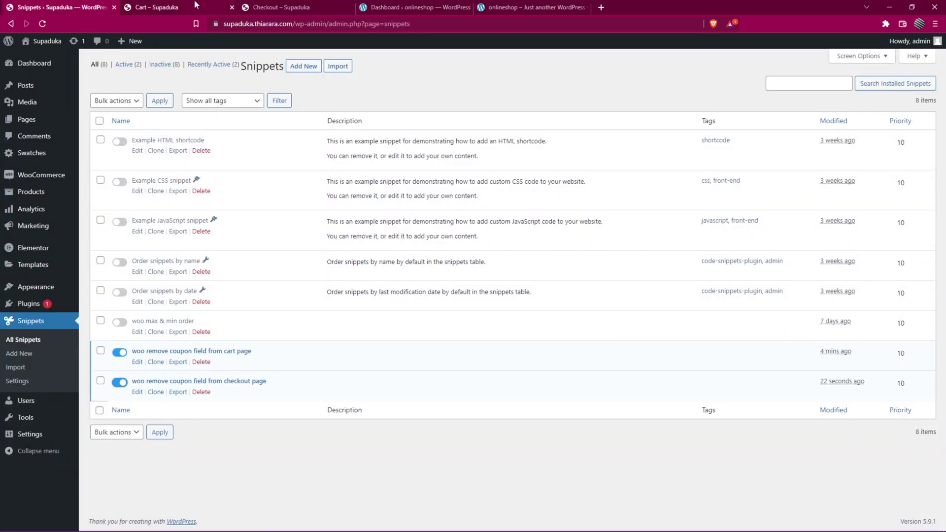
left_click(279, 7)
left_click(42, 24)
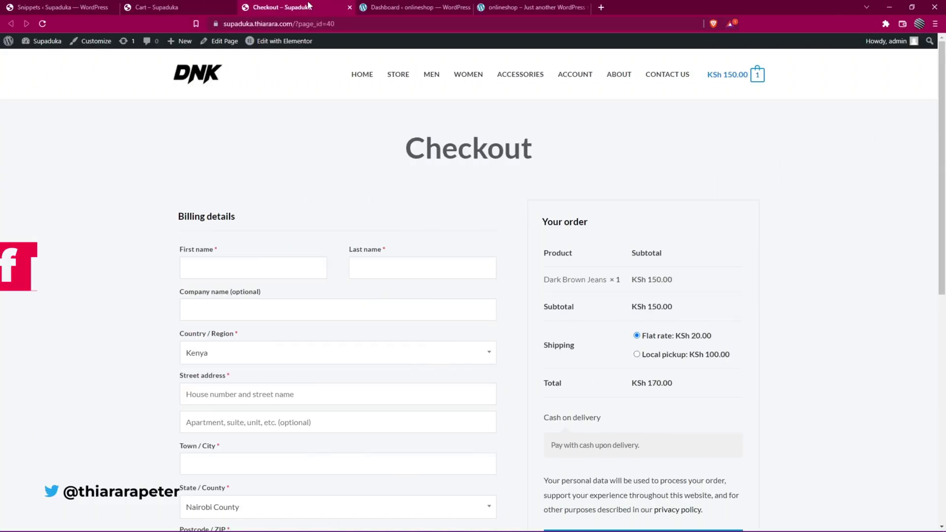
Step: On the onlineshop dashboard, go to Plugins > Add New
left_click(413, 7)
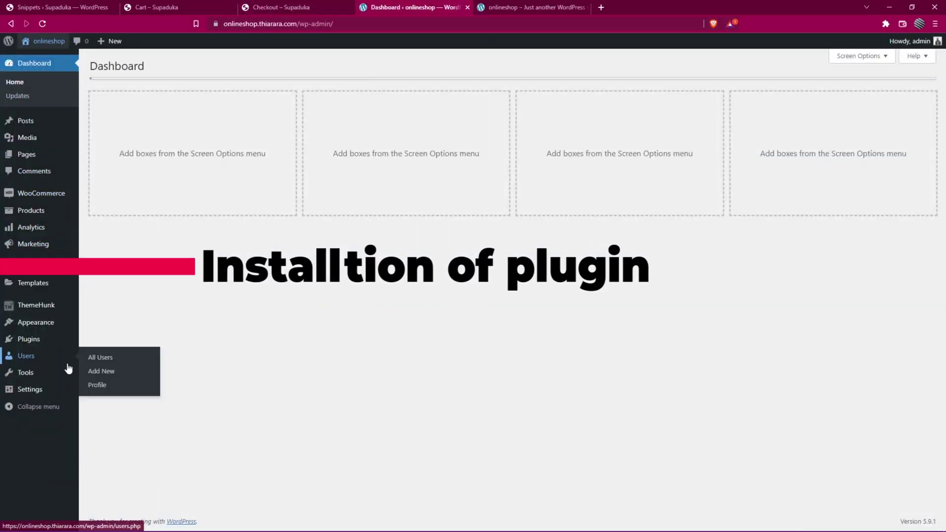
mouse_move(30, 343)
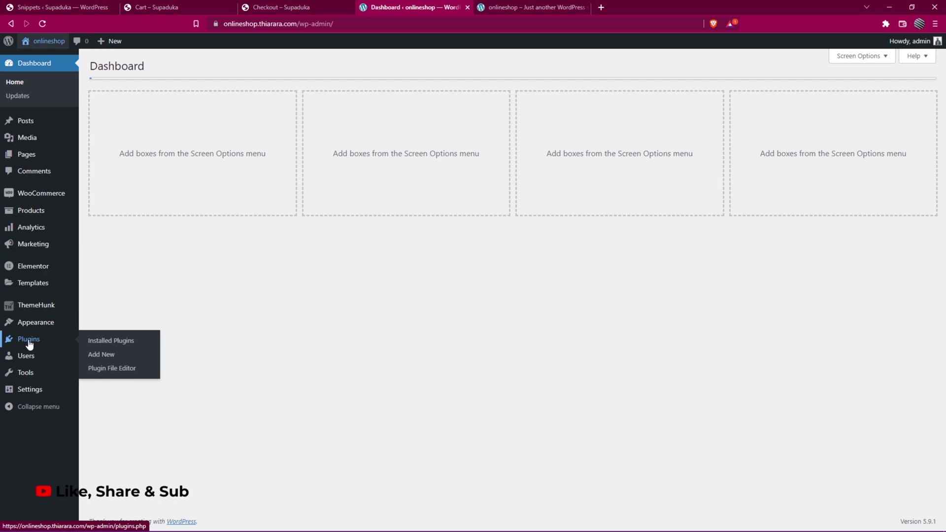
left_click(102, 358)
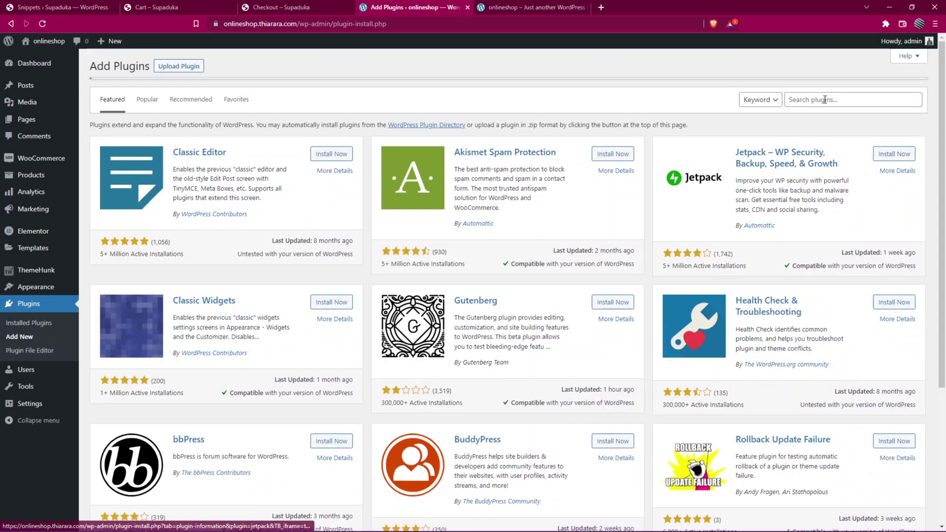
Step: Search plugins for 'code', then install and activate Code Snippets 2.14.3
left_click(823, 100)
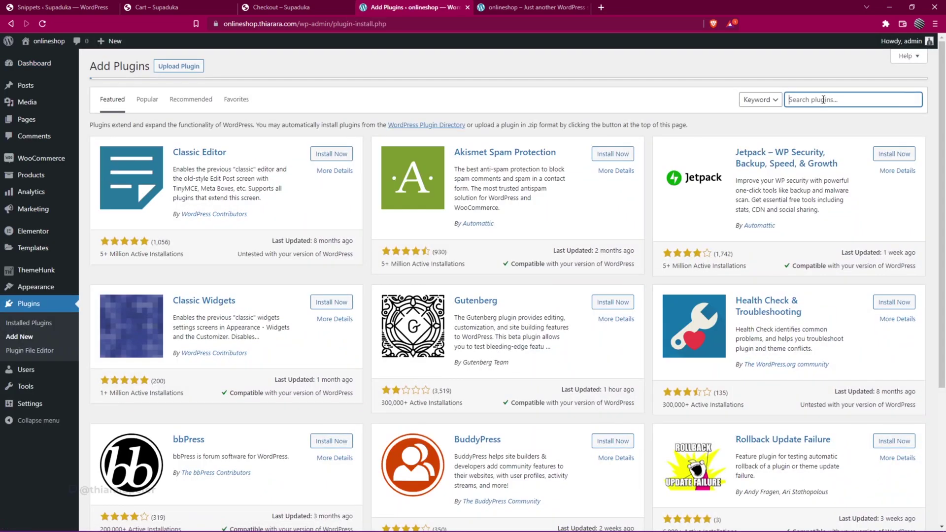
type("co")
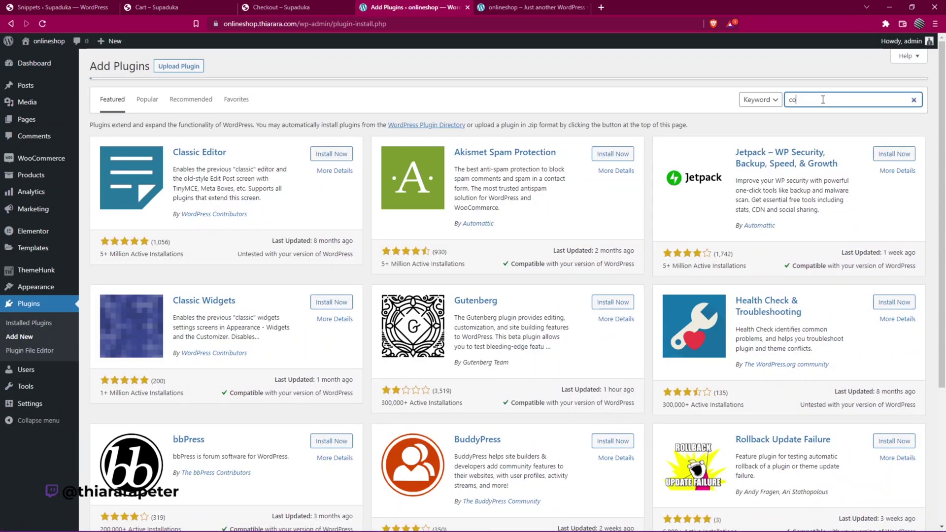
type("de")
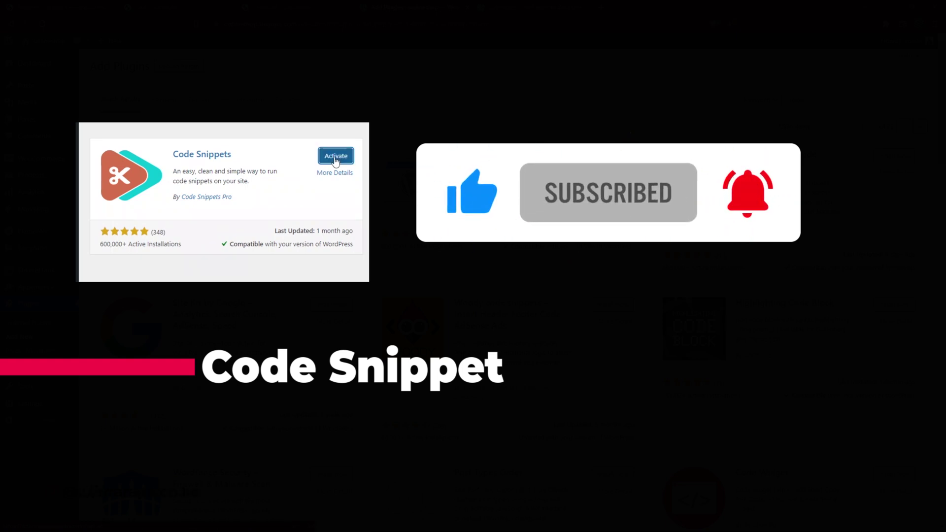
left_click(336, 156)
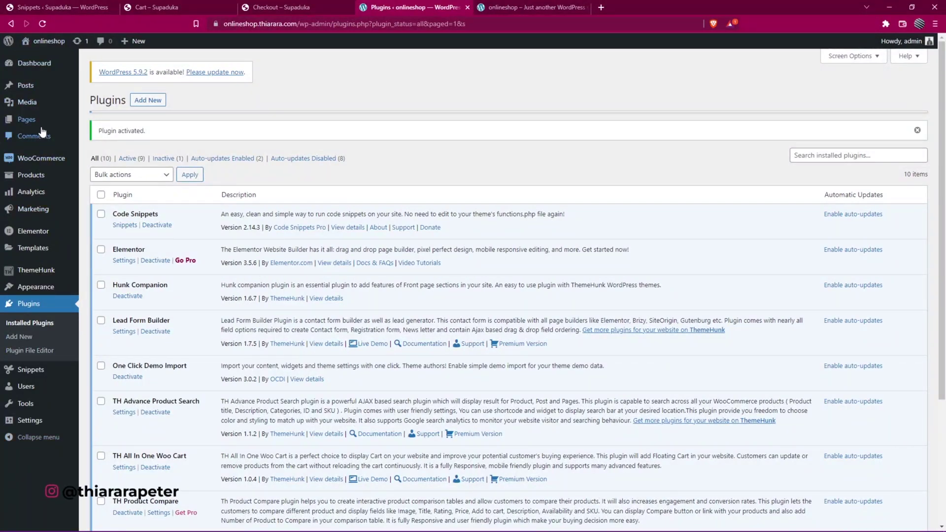
Step: Open Snippets > All Snippets, then start a blank snippet with Add New
mouse_move(18, 395)
mouse_move(23, 376)
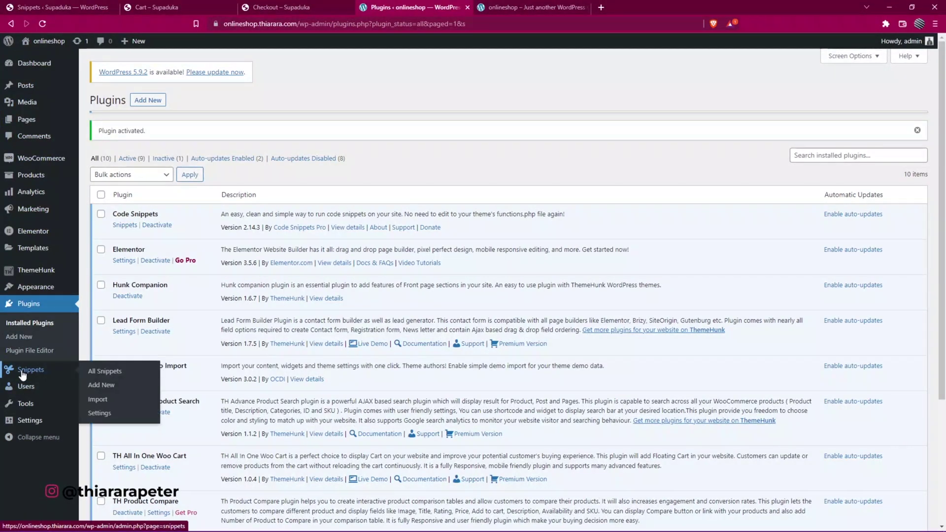
left_click(109, 376)
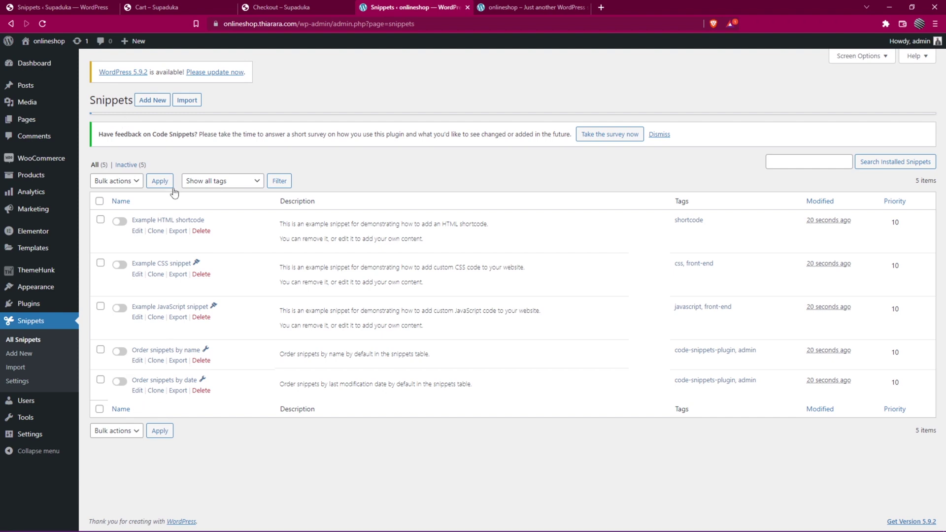
left_click(155, 102)
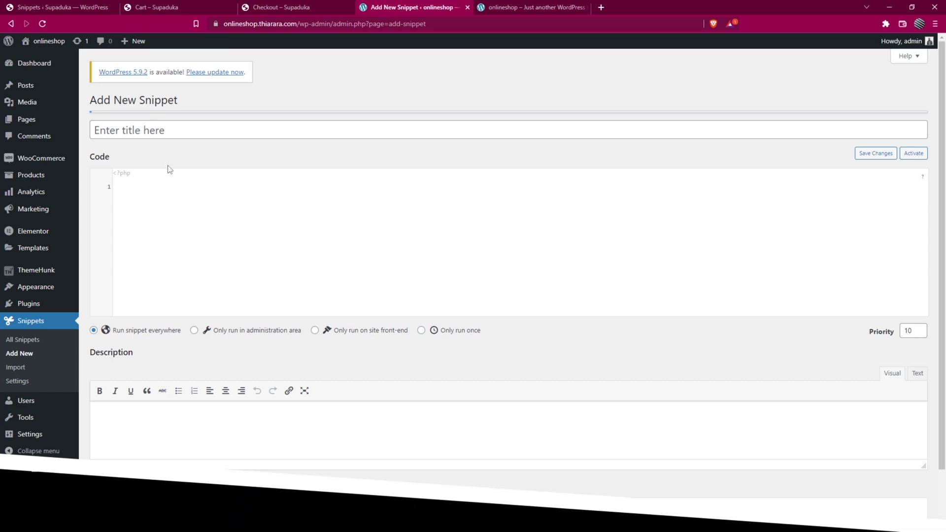
mouse_move(38, 161)
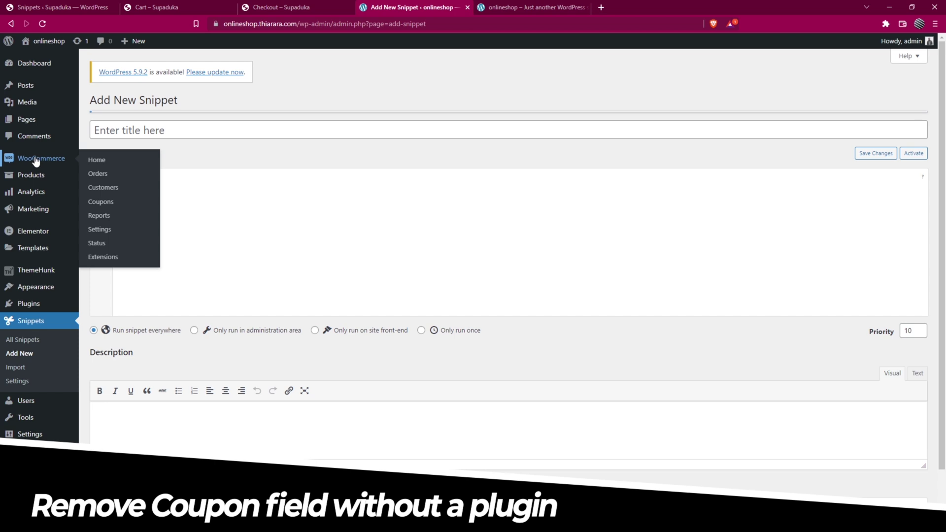
Step: Untick 'Enable the use of coupon codes' in WooCommerce General settings, then view the onlineshop storefront
left_click(31, 157)
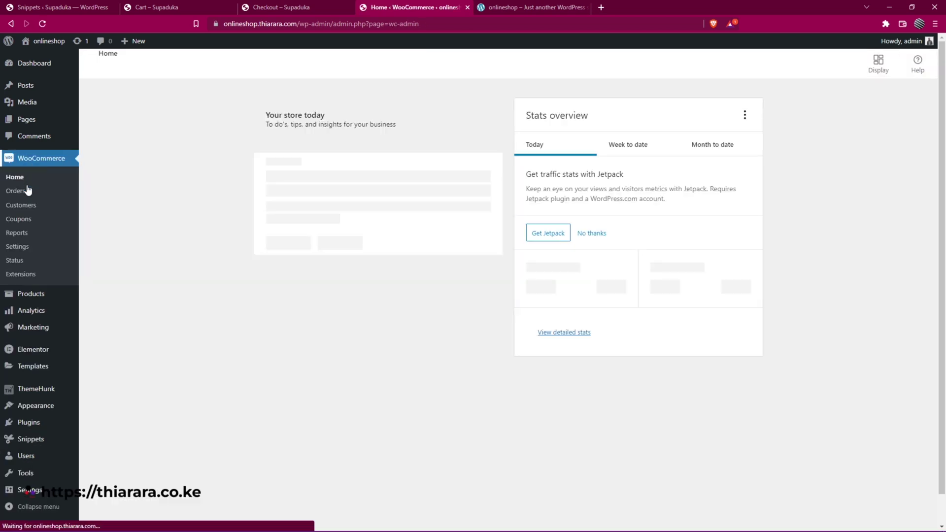
left_click(20, 248)
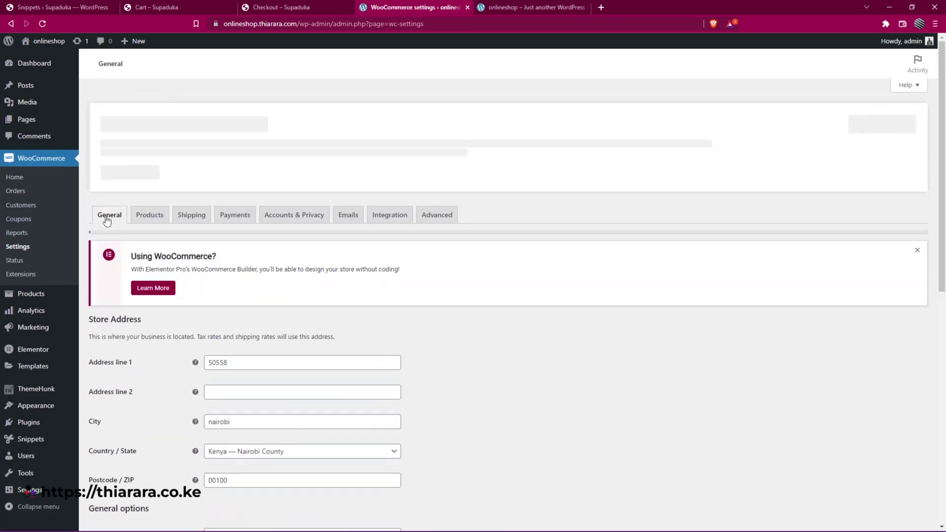
scroll(126, 223, "down", 9)
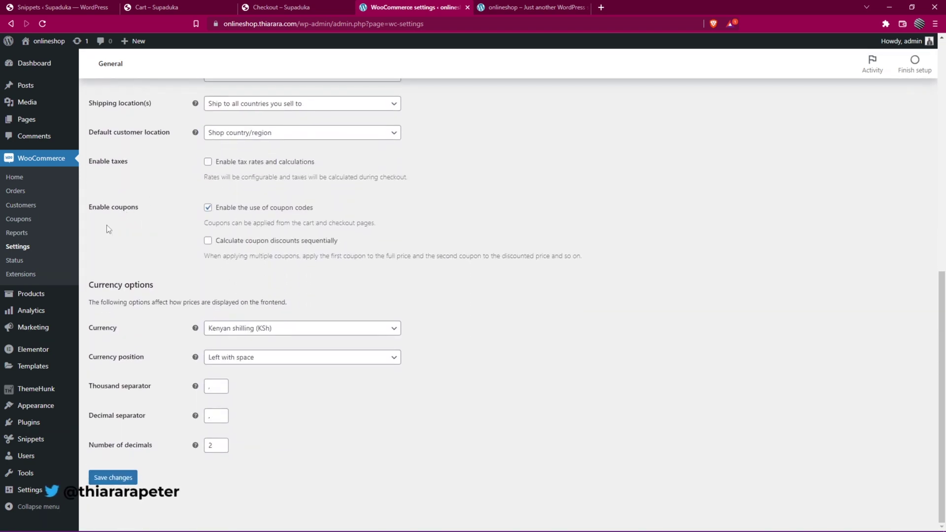
left_click(207, 210)
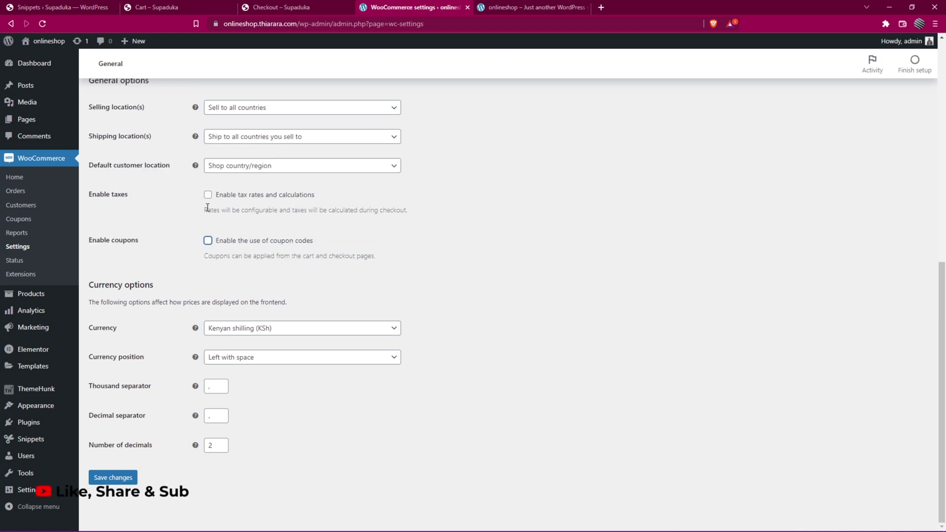
left_click(525, 7)
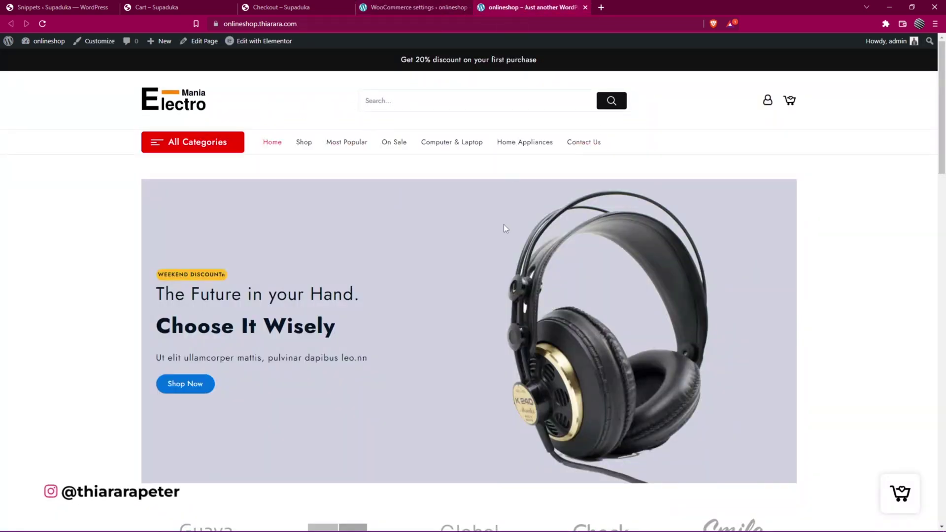
Step: Add the Morbi pulvinar augue lorem product and a laptop to the cart
scroll(503, 223, "down", 12)
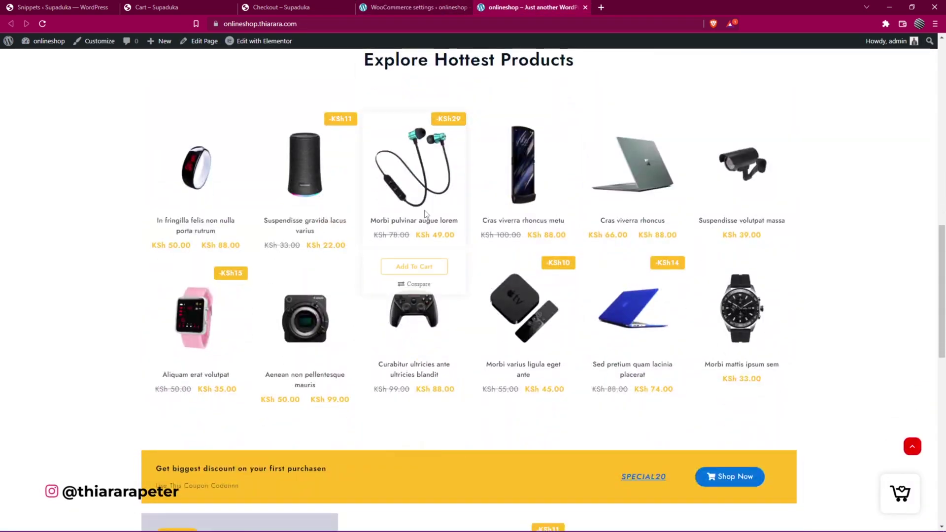
left_click(413, 254)
left_click(643, 407)
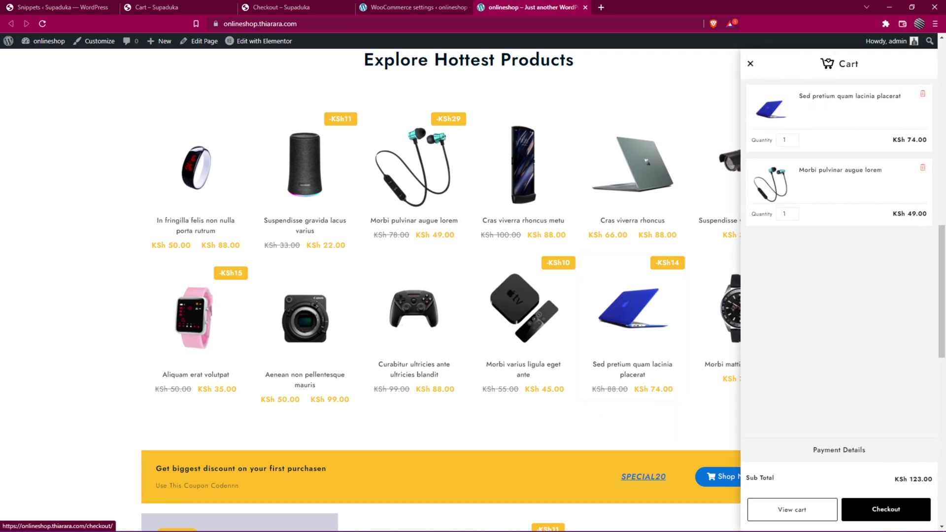
Step: Open the cart and checkout pages in new tabs, review each, then return to settings
right_click(800, 510)
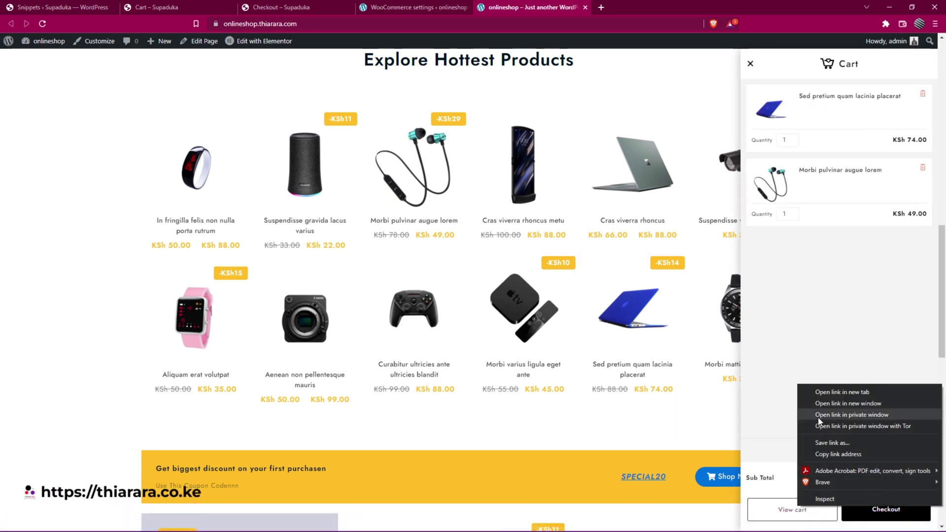
left_click(832, 391)
right_click(800, 510)
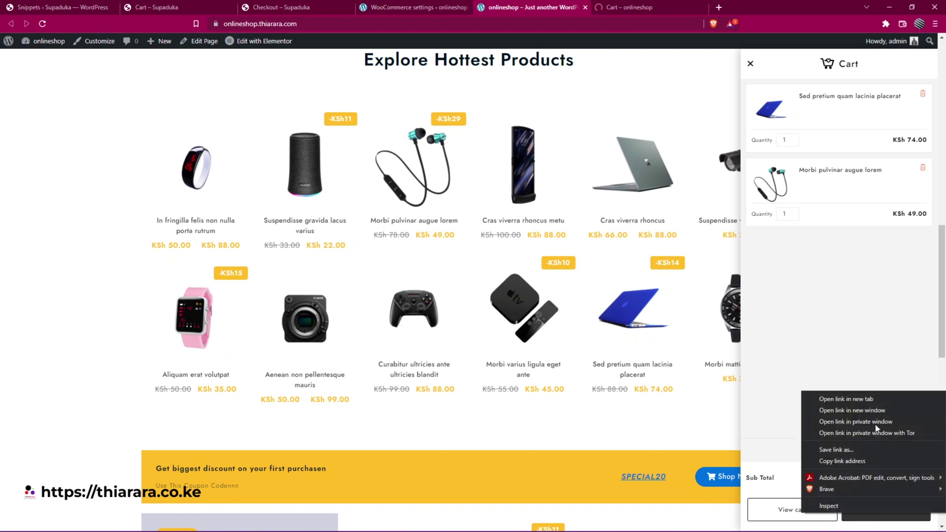
left_click(828, 395)
left_click(622, 6)
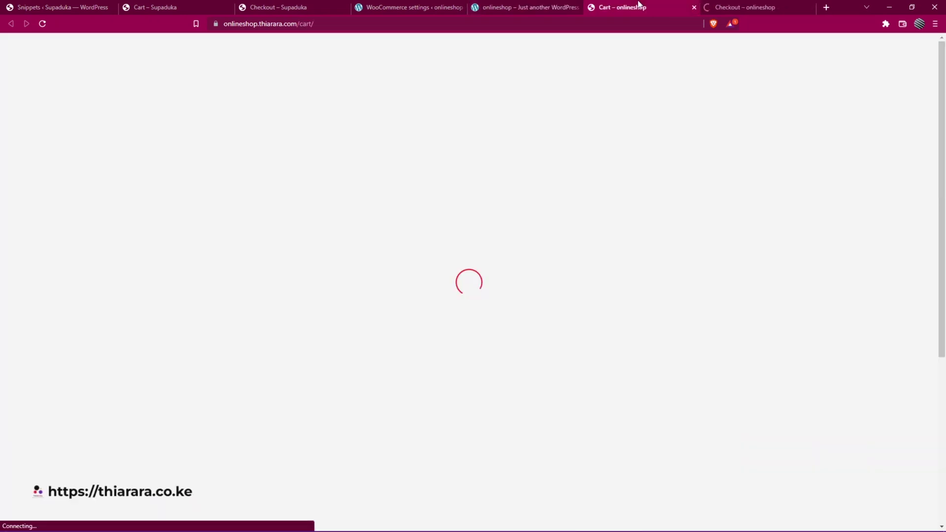
scroll(178, 405, "down", 2)
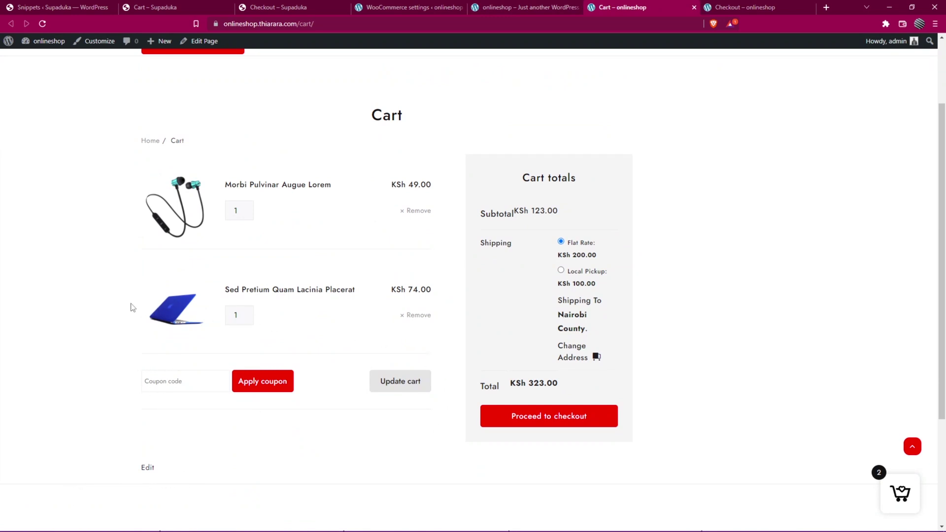
left_click(744, 7)
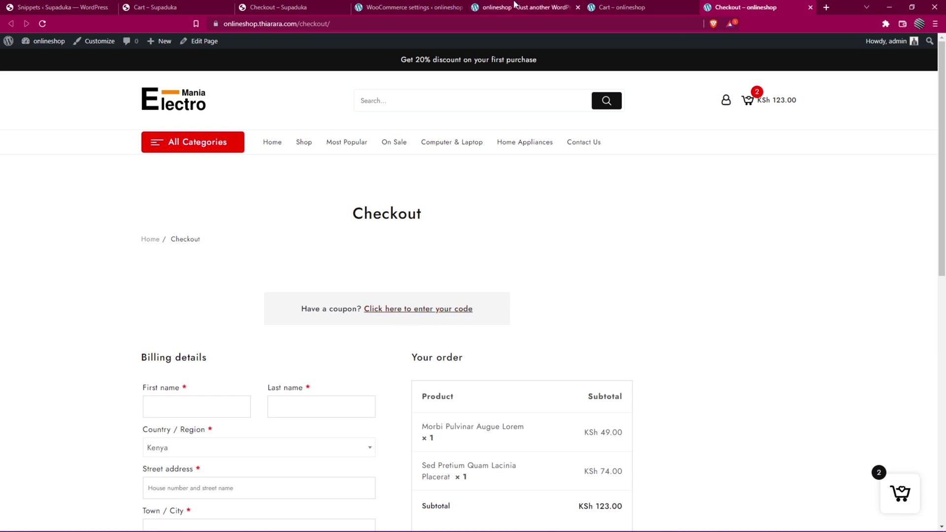
left_click(399, 7)
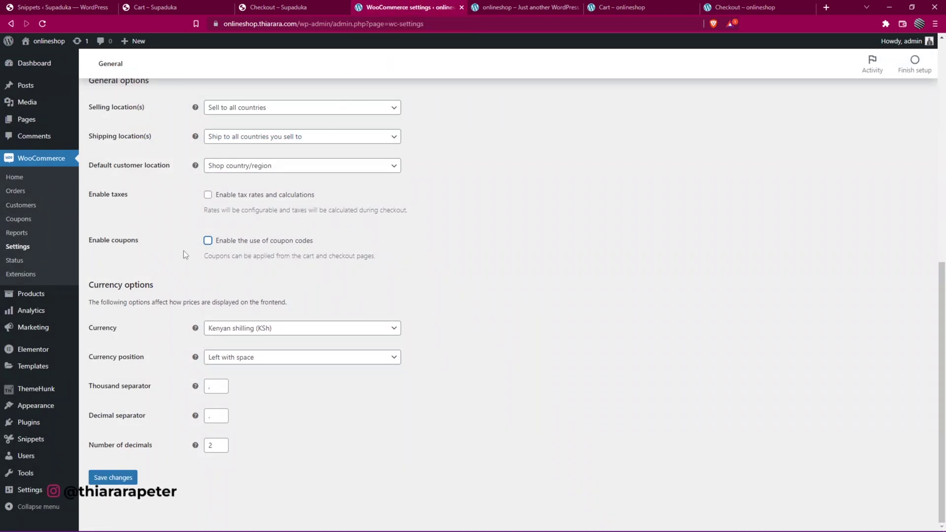
Step: Save settings with coupons disabled, then reload Cart and Checkout to check the coupon fields
left_click(117, 479)
left_click(622, 7)
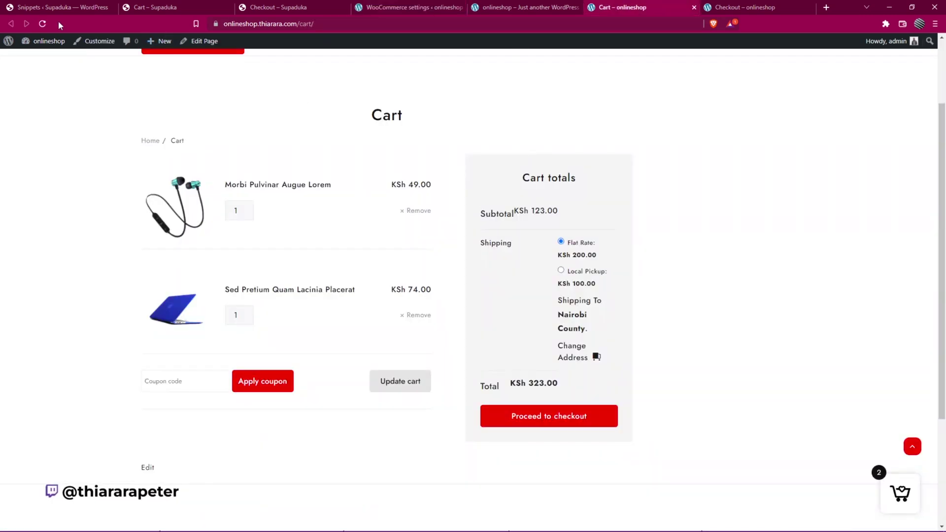
left_click(46, 27)
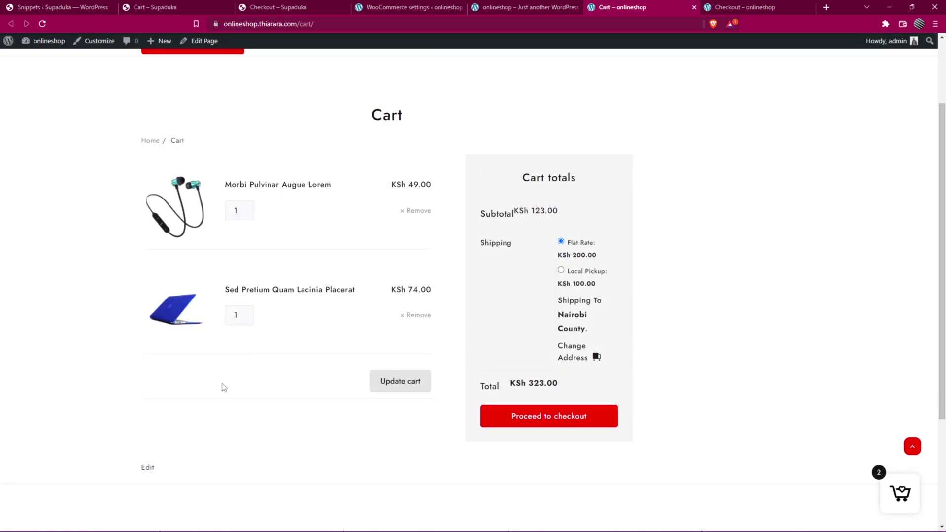
left_click(749, 8)
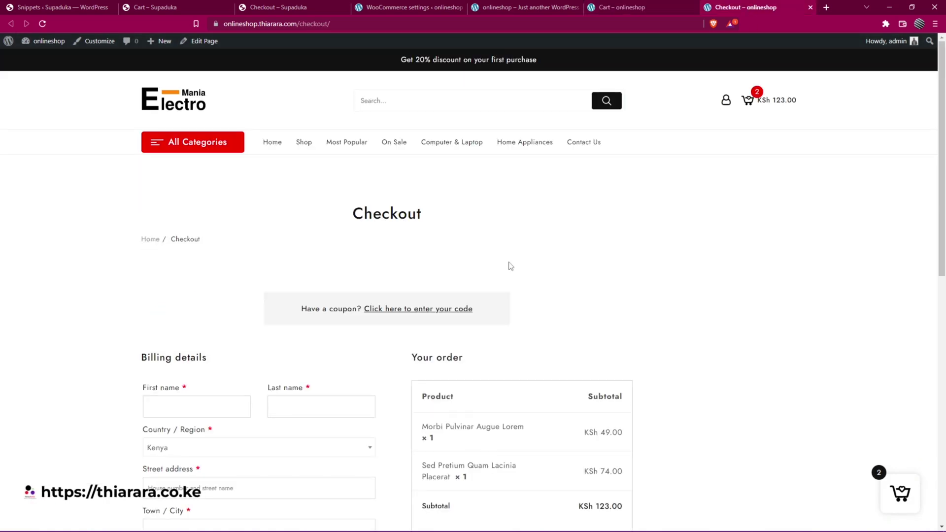
left_click(43, 25)
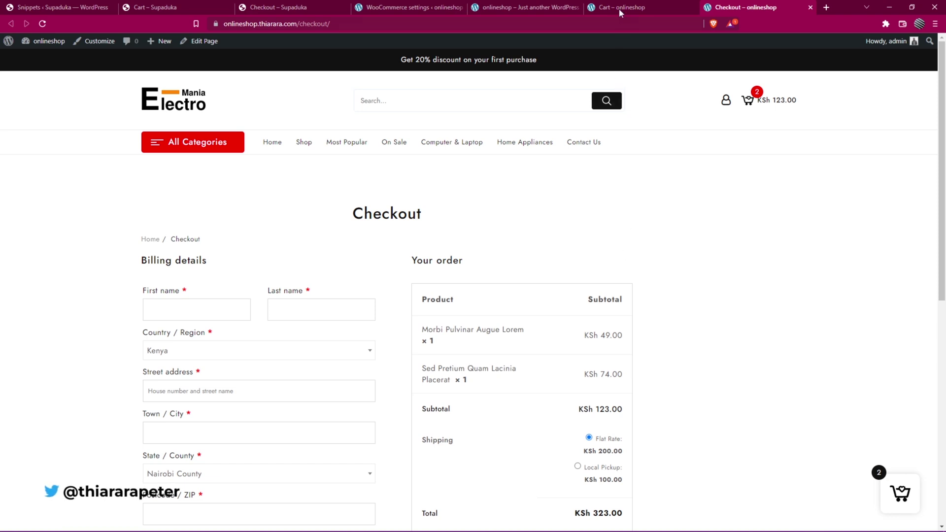
Step: Tick 'Enable the use of coupon codes' again and save the General settings
left_click(404, 6)
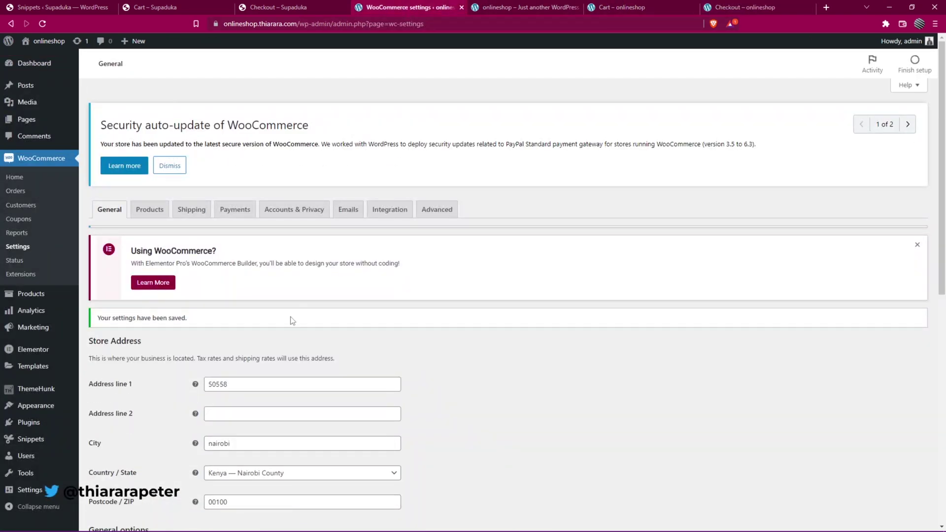
scroll(289, 262, "down", 7)
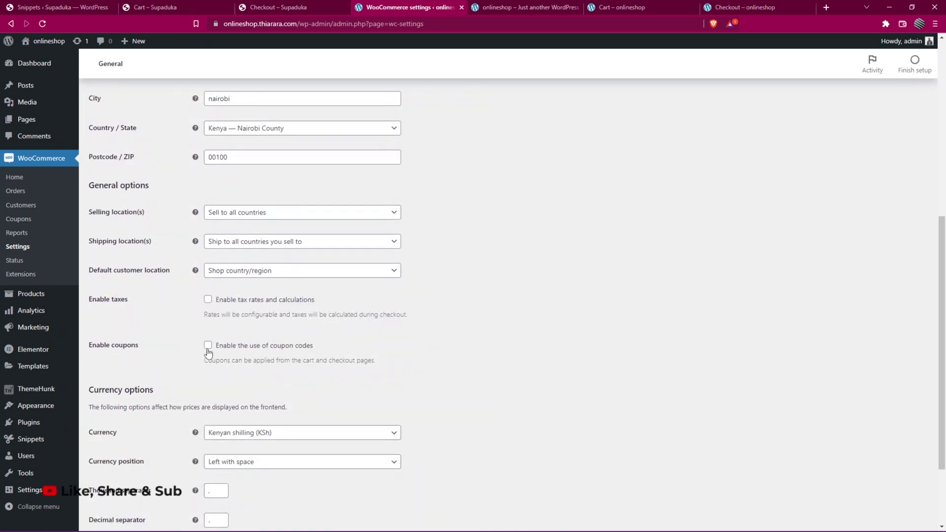
left_click(208, 345)
scroll(205, 419, "down", 3)
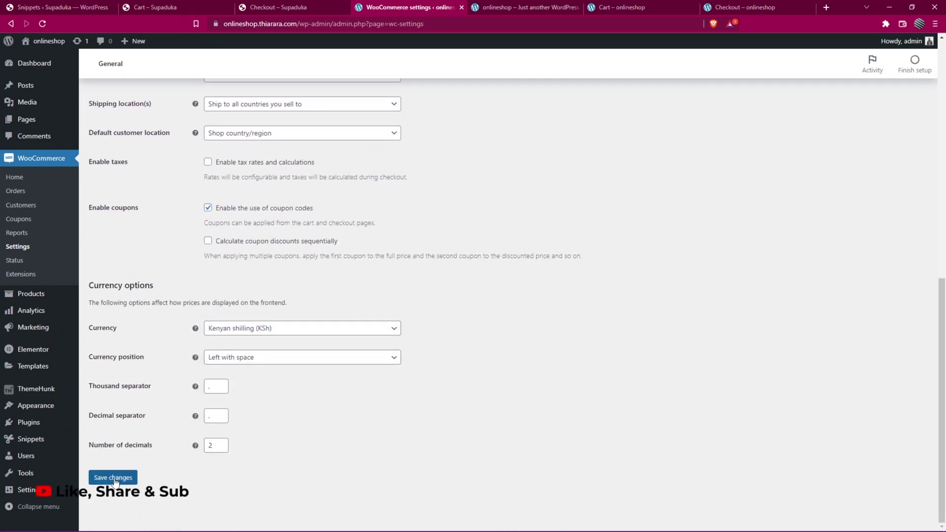
left_click(115, 478)
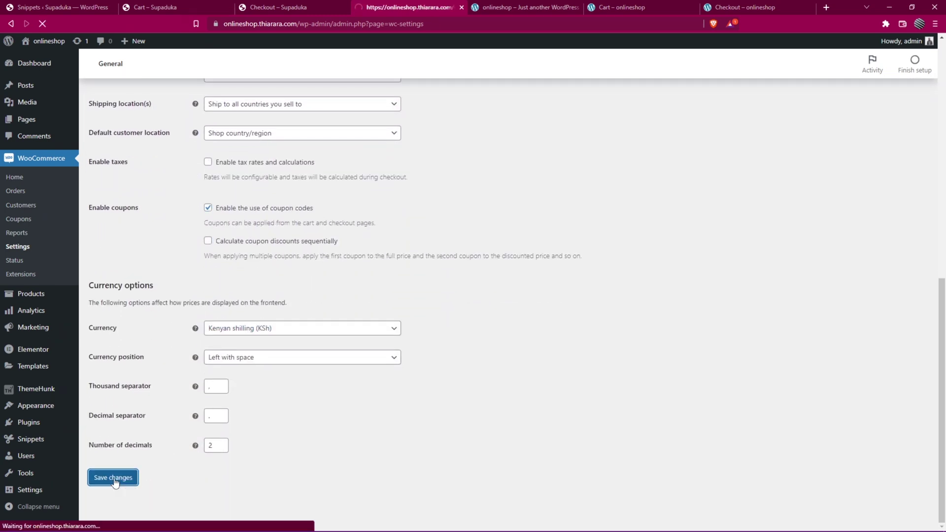
Step: Look over the shop homepage and cart tabs, then return to WooCommerce settings
left_click(508, 6)
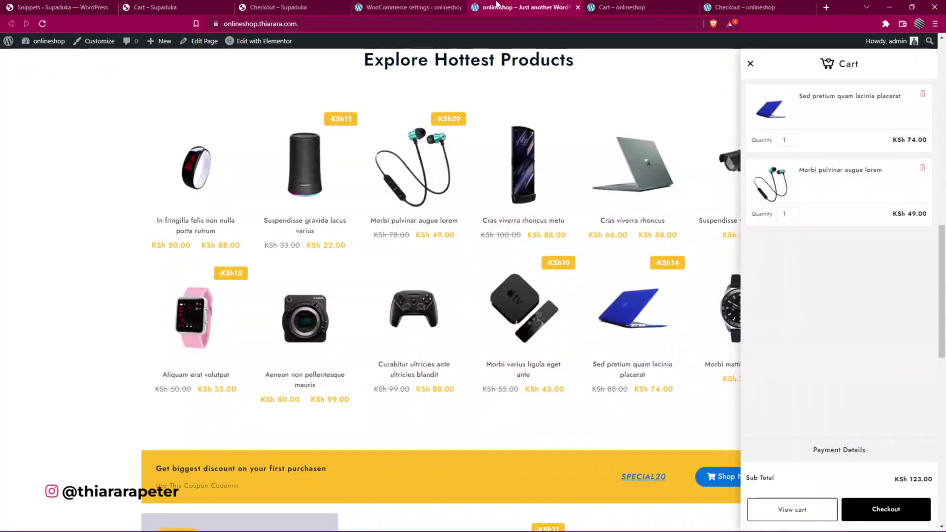
left_click(424, 7)
left_click(611, 7)
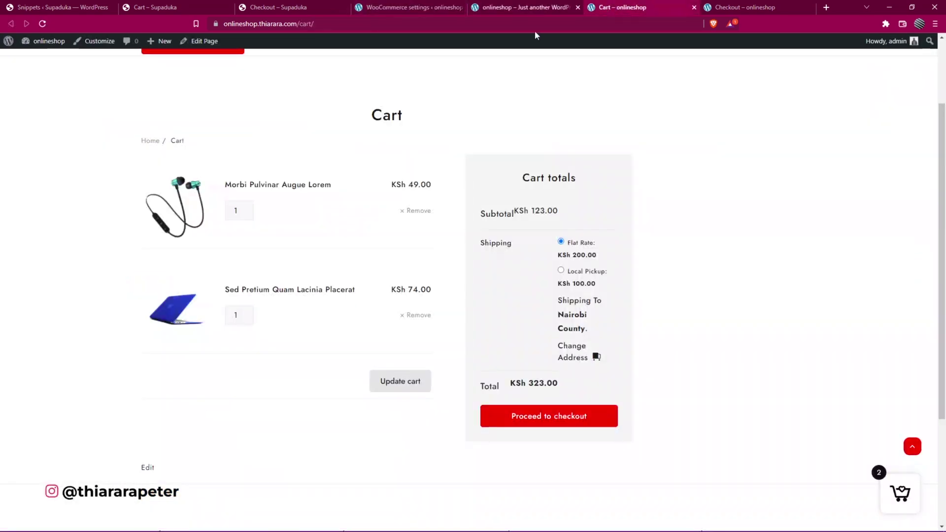
left_click(409, 7)
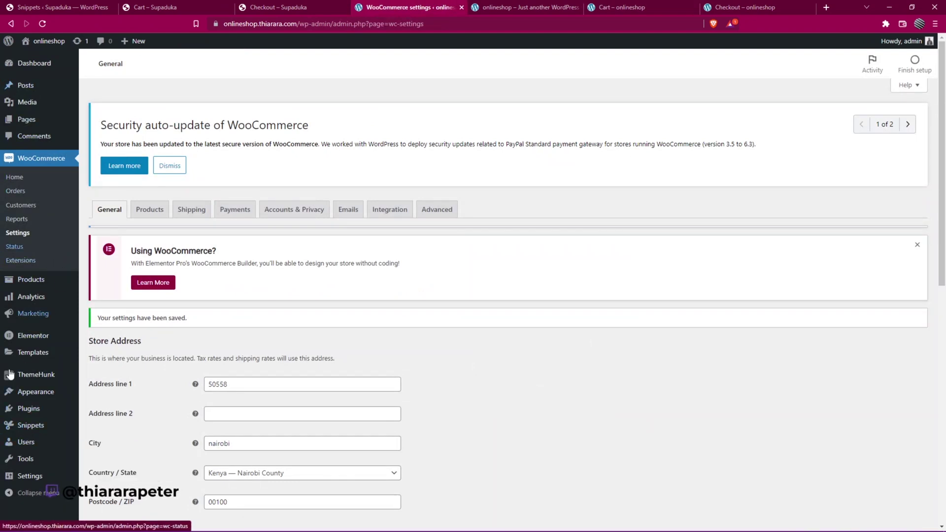
mouse_move(30, 432)
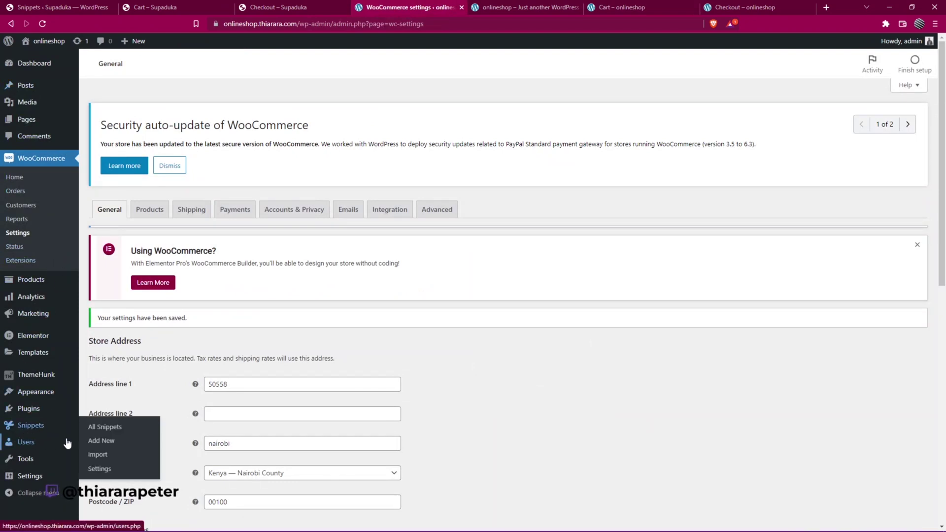
Step: Create a new snippet titled 'remove coupon from cart page'
left_click(98, 446)
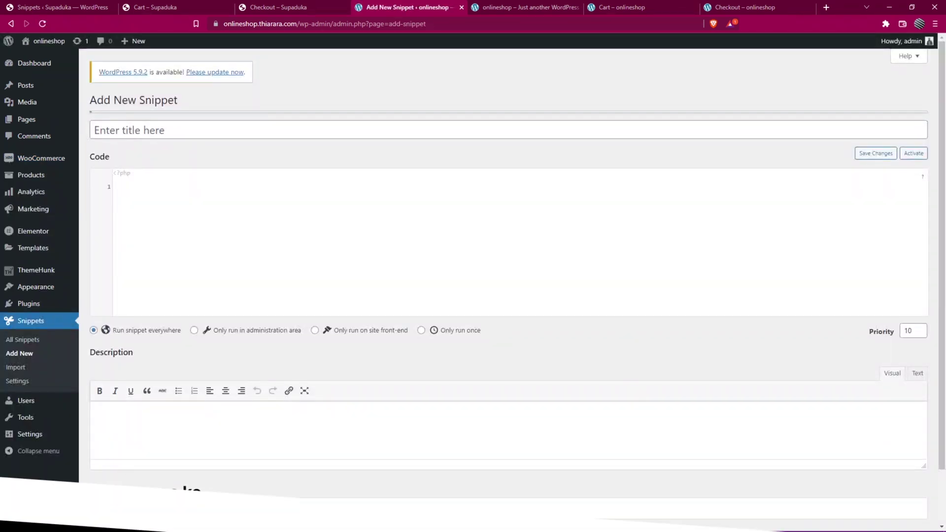
left_click(144, 130)
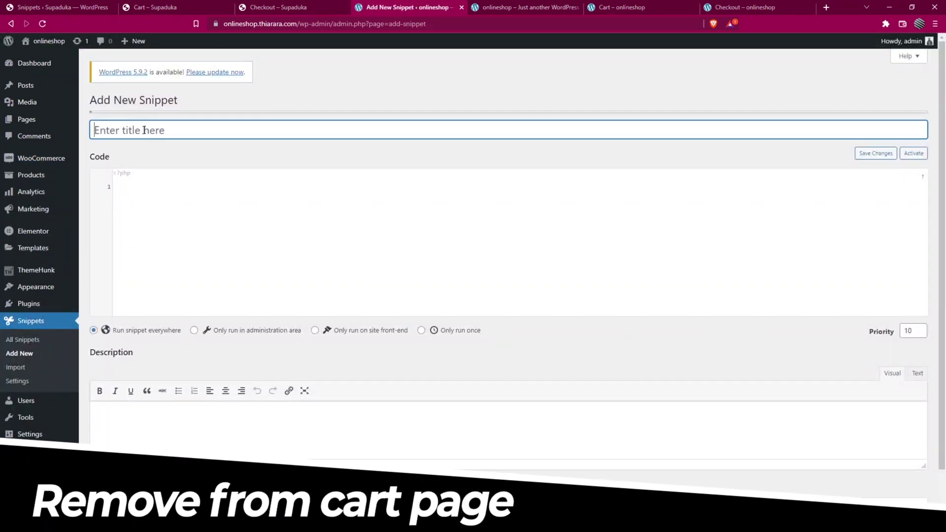
type("re")
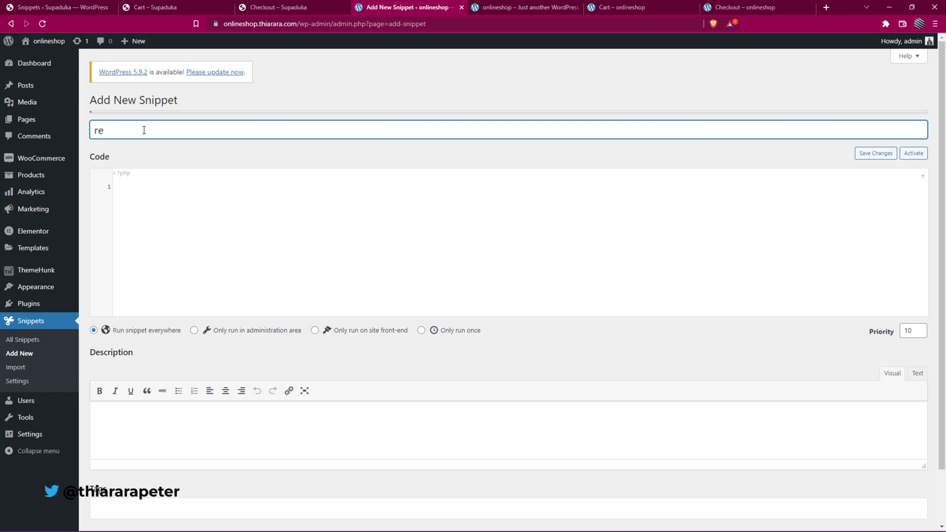
type("move coupon from cart page")
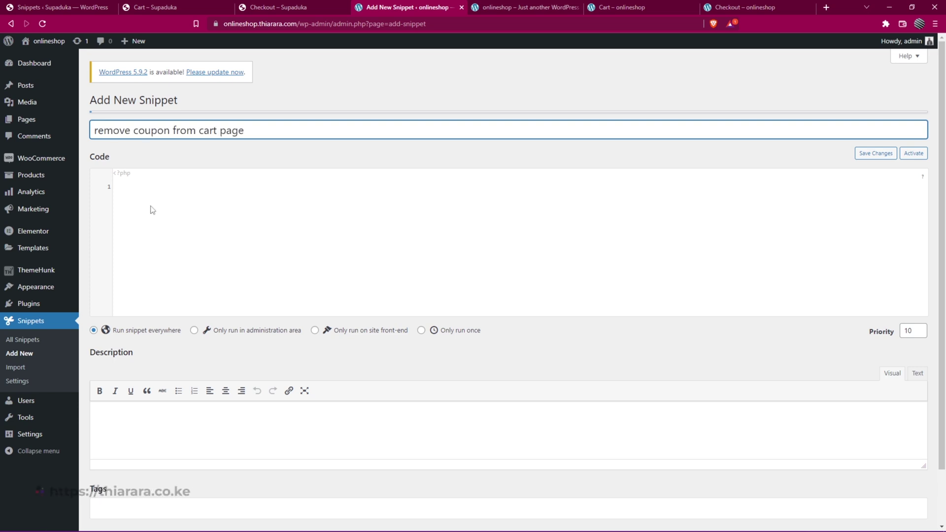
left_click(137, 200)
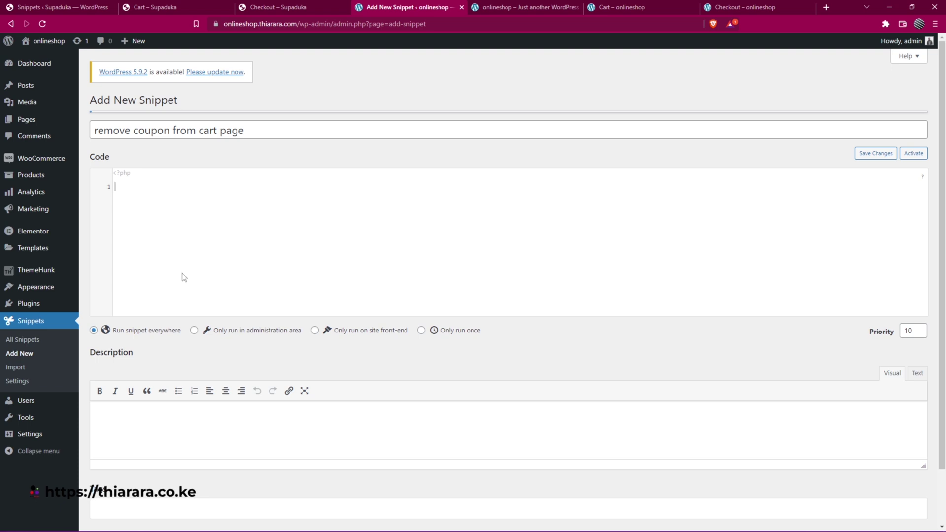
Step: Copy the prepared PHP code from VS Code and paste it into the snippet's code box
mouse_move(576, 527)
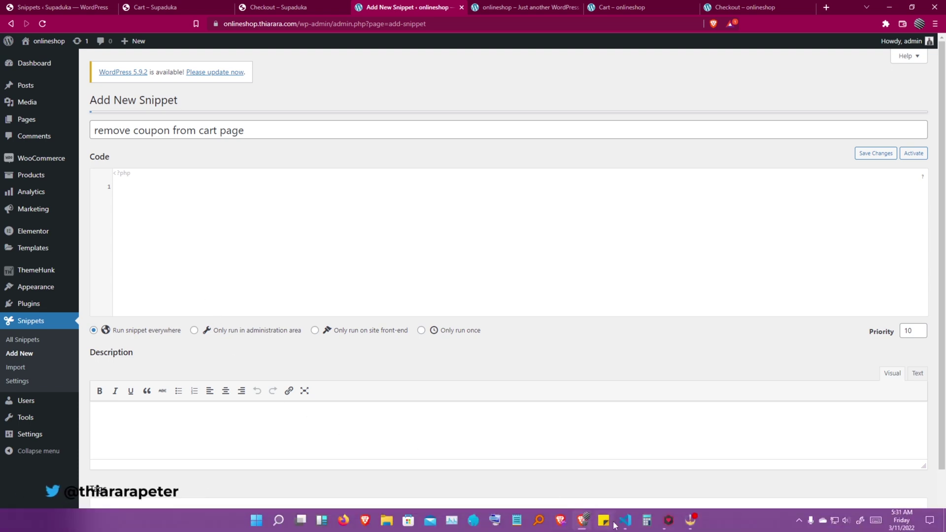
left_click(581, 522)
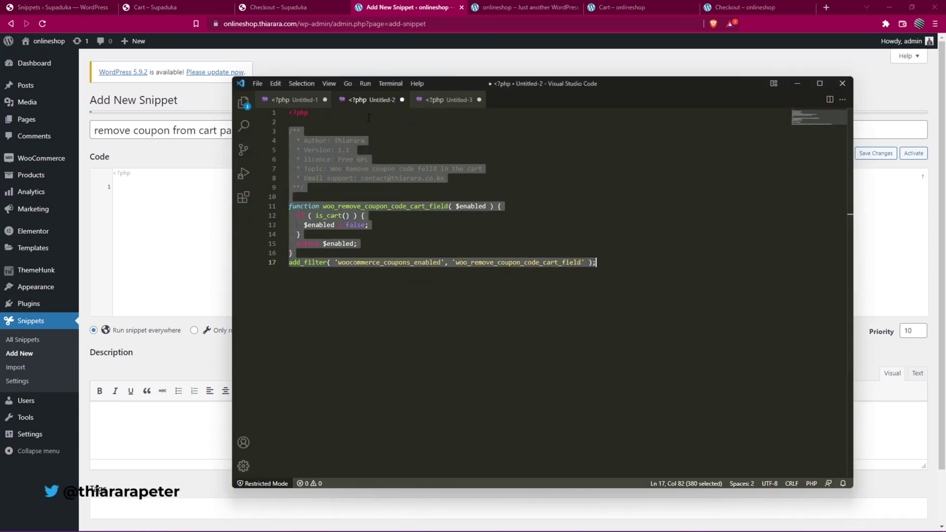
right_click(362, 181)
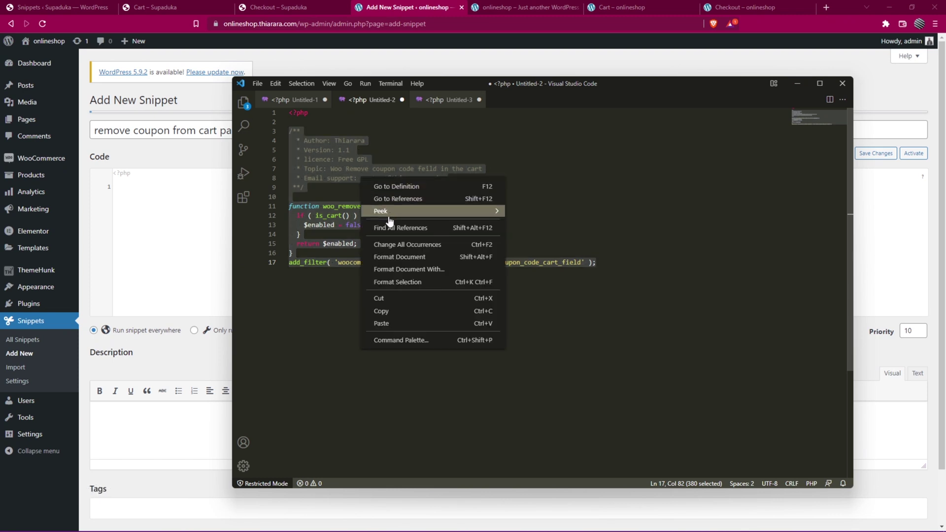
left_click(386, 310)
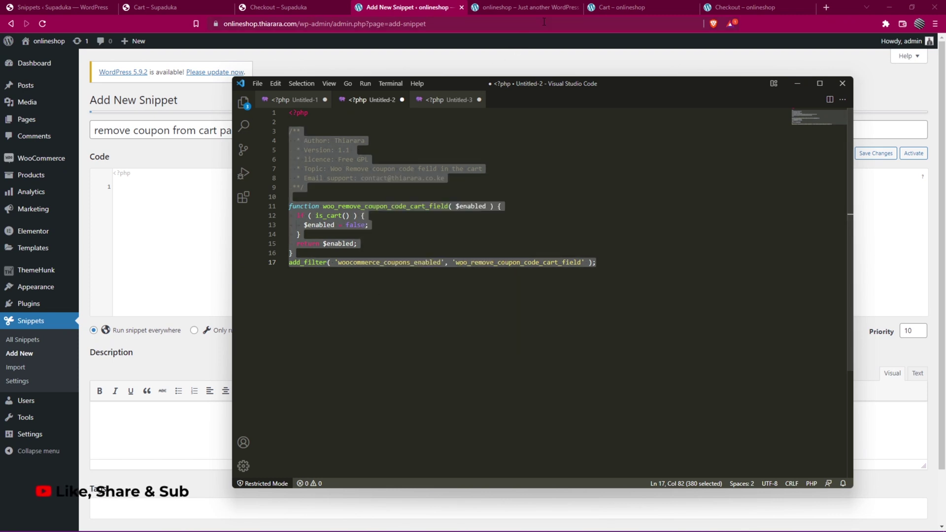
left_click(400, 5)
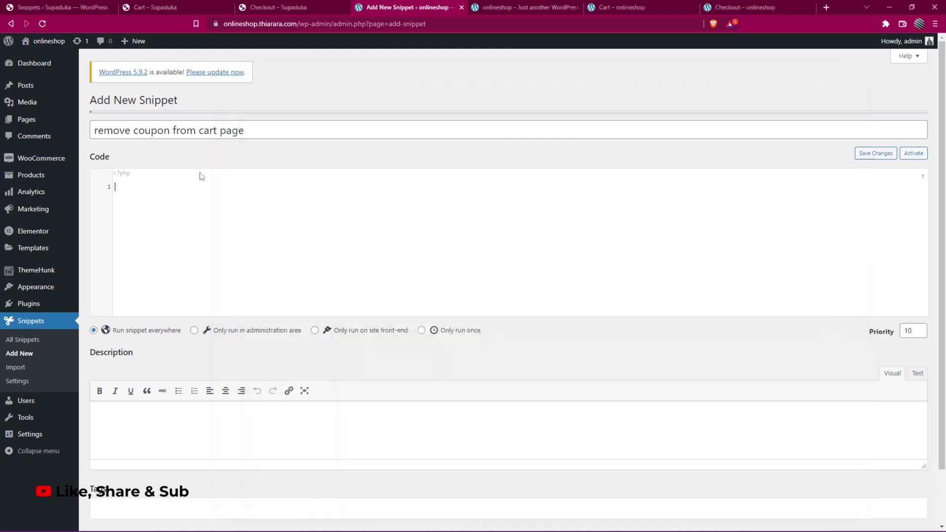
left_click(121, 214)
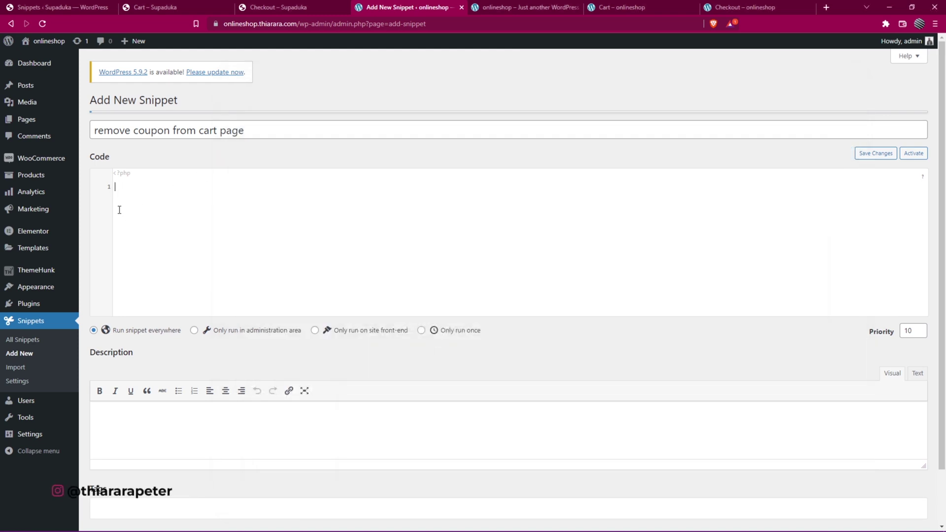
key("ctrl+v")
Step: Save and activate the snippet, then view the cart to check the result
scroll(133, 315, "down", 2)
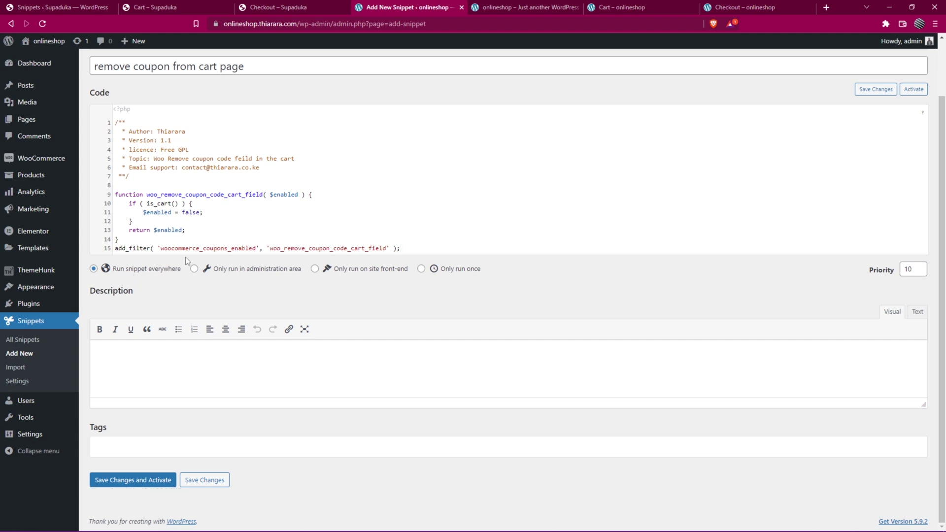
left_click(152, 478)
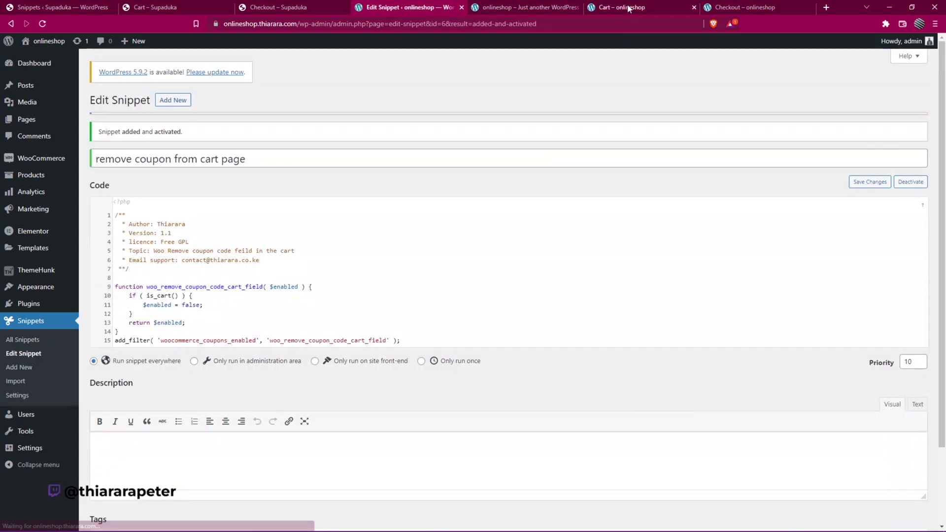
left_click(628, 8)
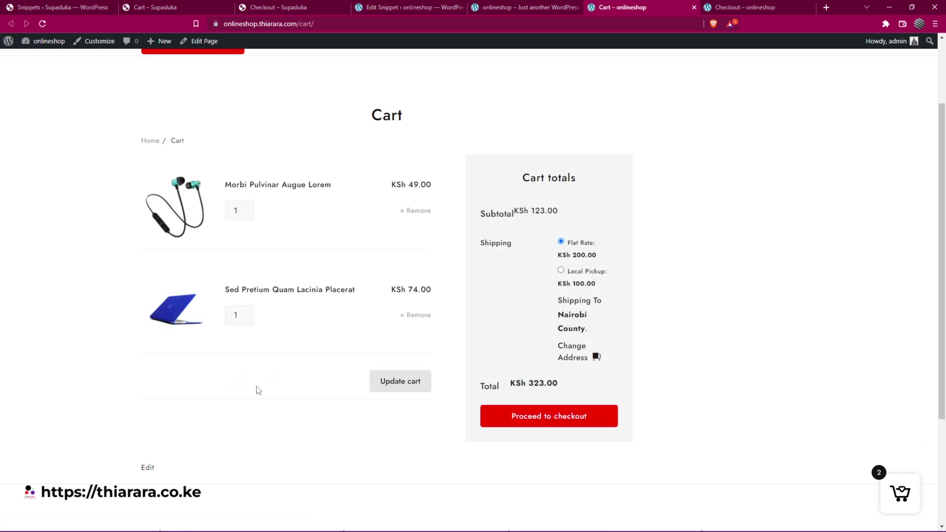
Step: Check that Checkout still offers a coupon, revisit the cart, then return to Edit Snippet
left_click(778, 5)
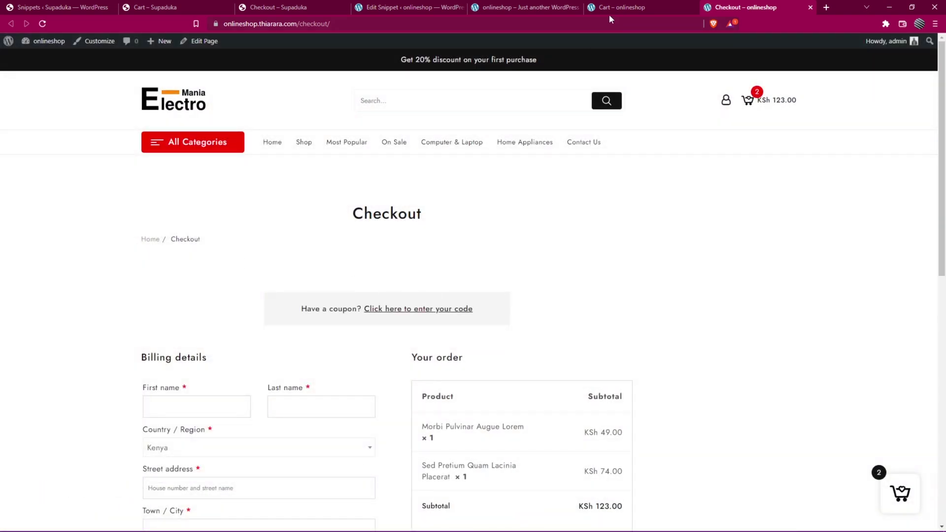
left_click(621, 8)
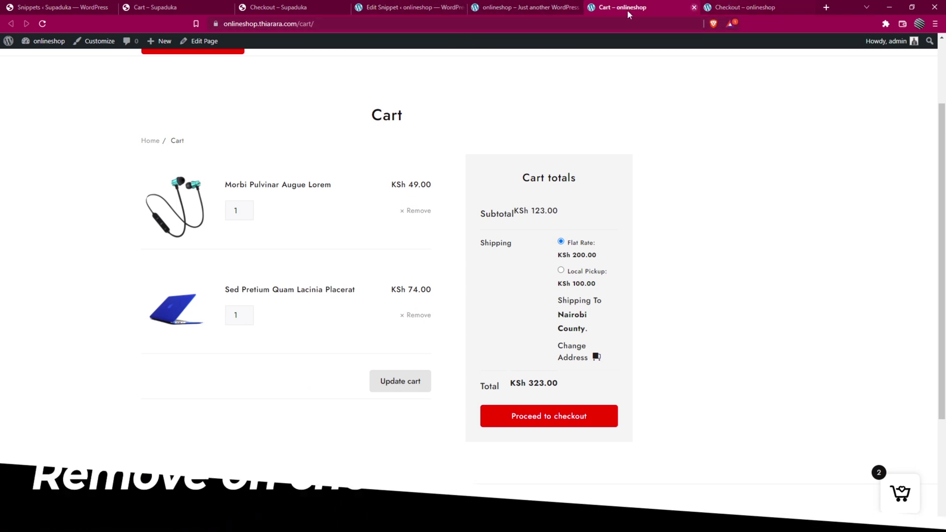
left_click(404, 7)
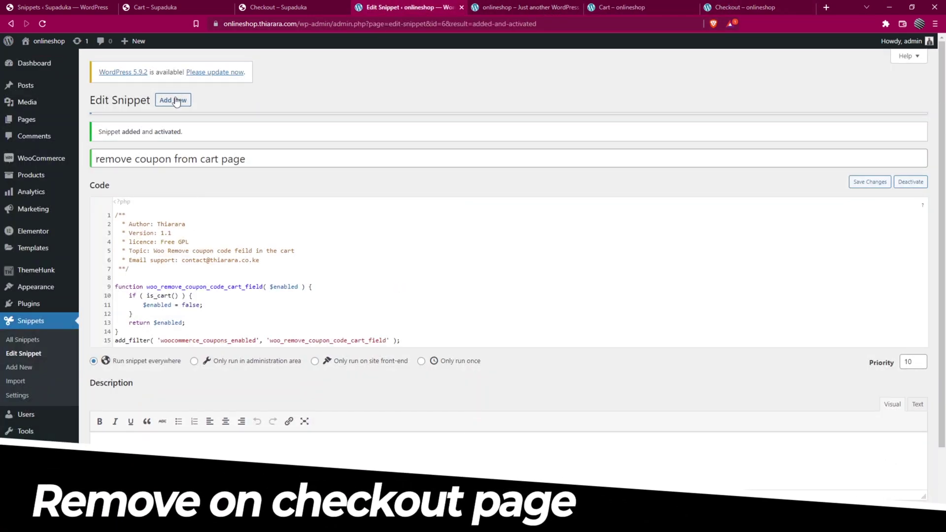
Step: Start a new snippet titled 'woo remove coupon field from check out page', reworked from the earlier cart title
left_click(176, 101)
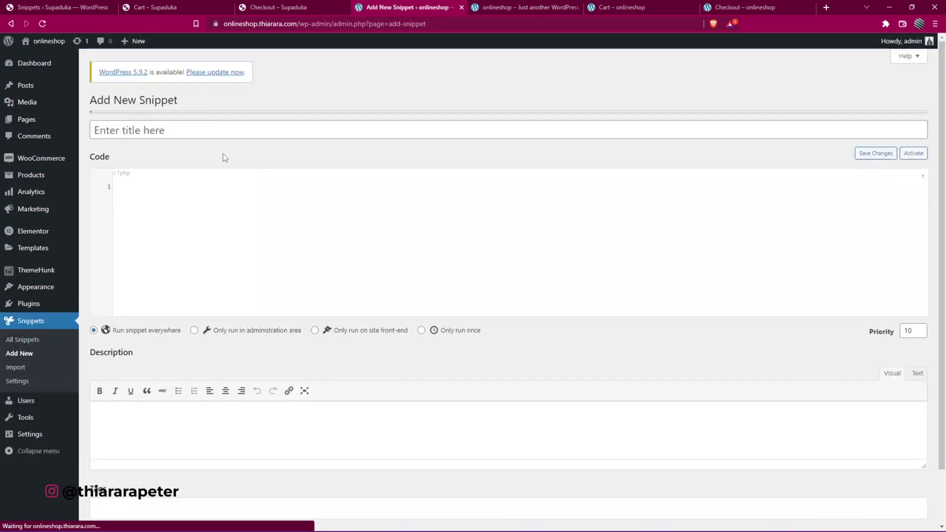
key("super+v")
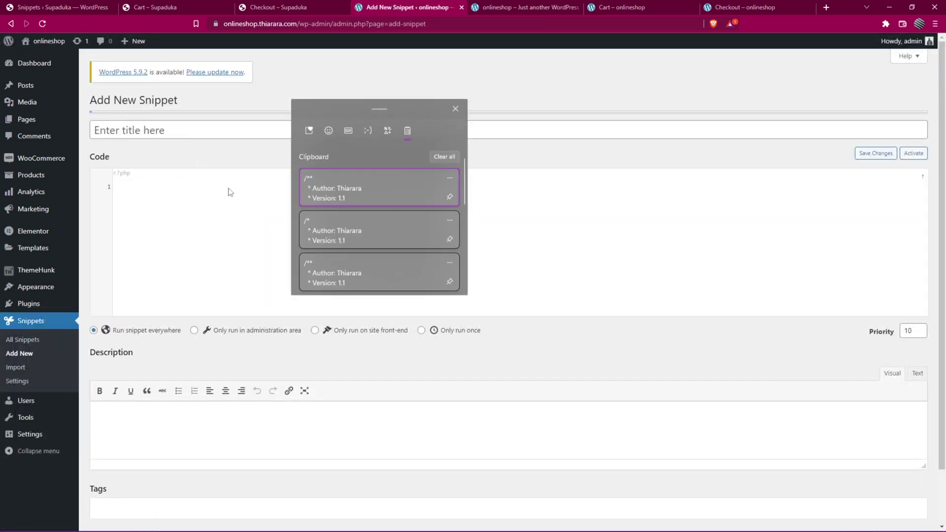
scroll(367, 263, "down", 3)
left_click(375, 244)
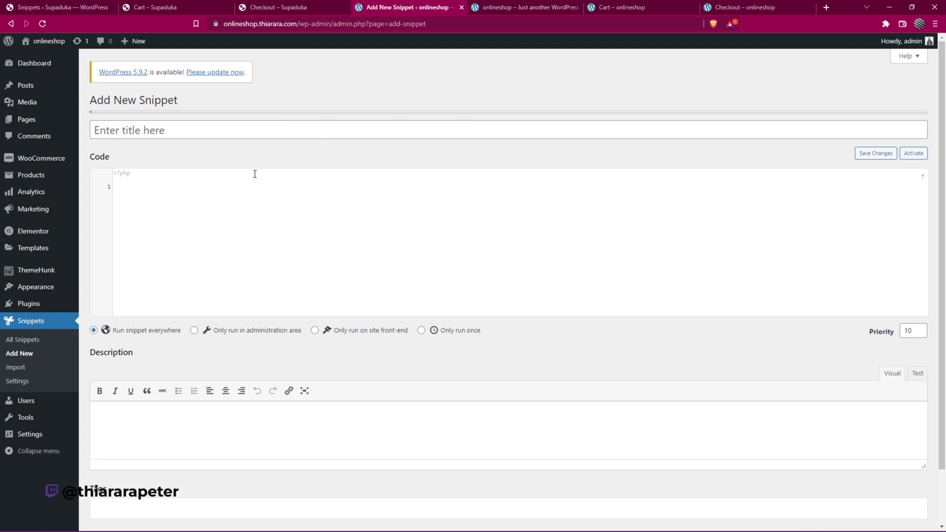
left_click(175, 135)
key("super+v")
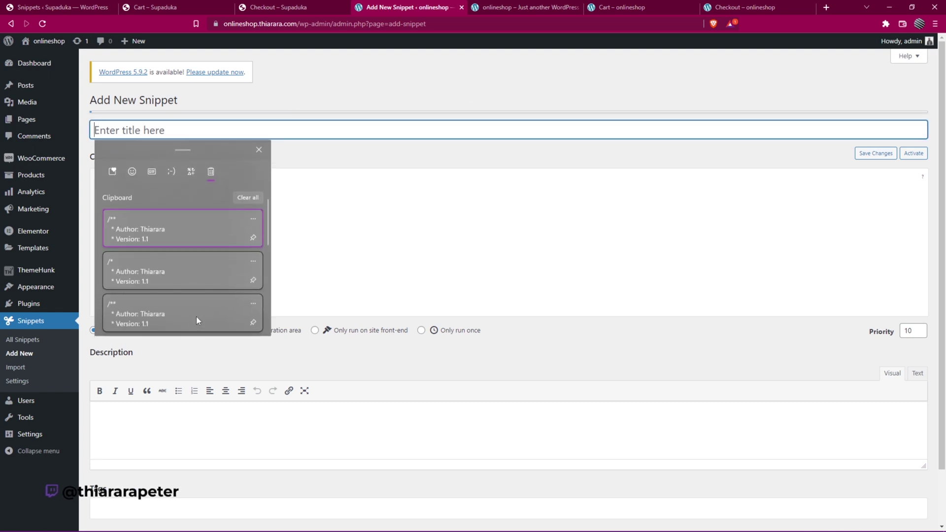
scroll(196, 316, "down", 2)
left_click(194, 283)
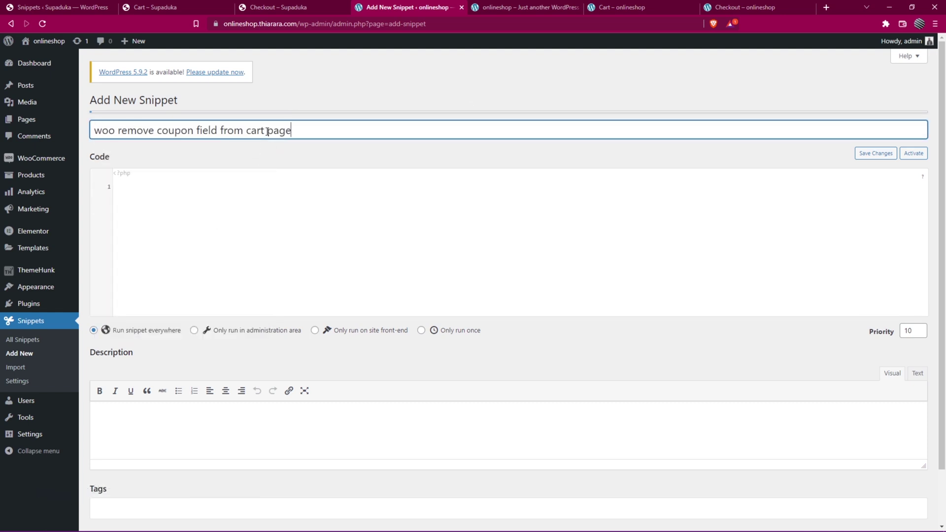
double_click(247, 131)
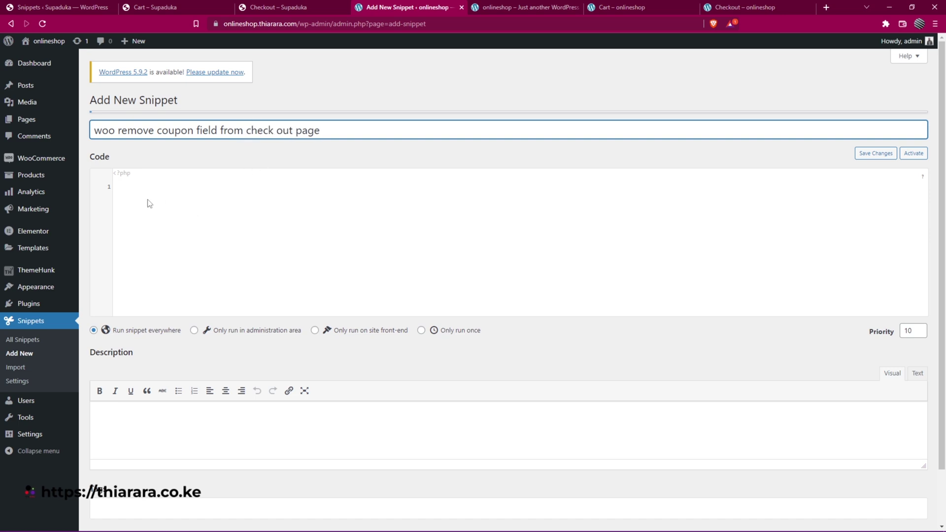
Step: Paste the checkout coupon-hiding PHP code from VS Code into the snippet, then save and activate it
left_click(163, 211)
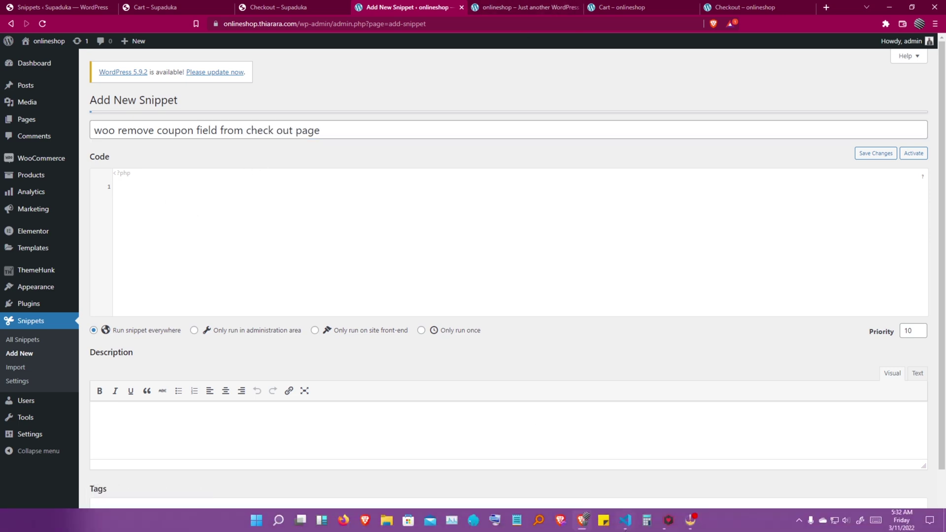
left_click(622, 526)
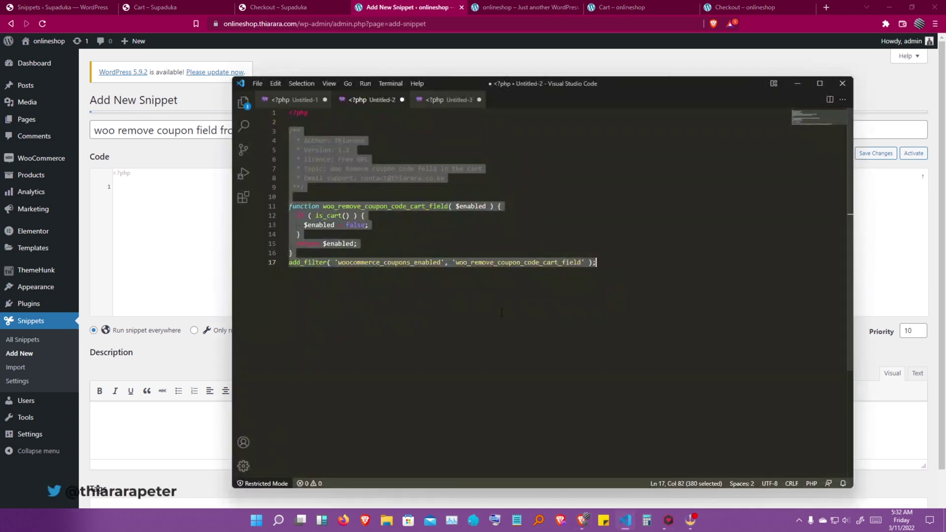
left_click(445, 99)
left_click(279, 7)
left_click(413, 6)
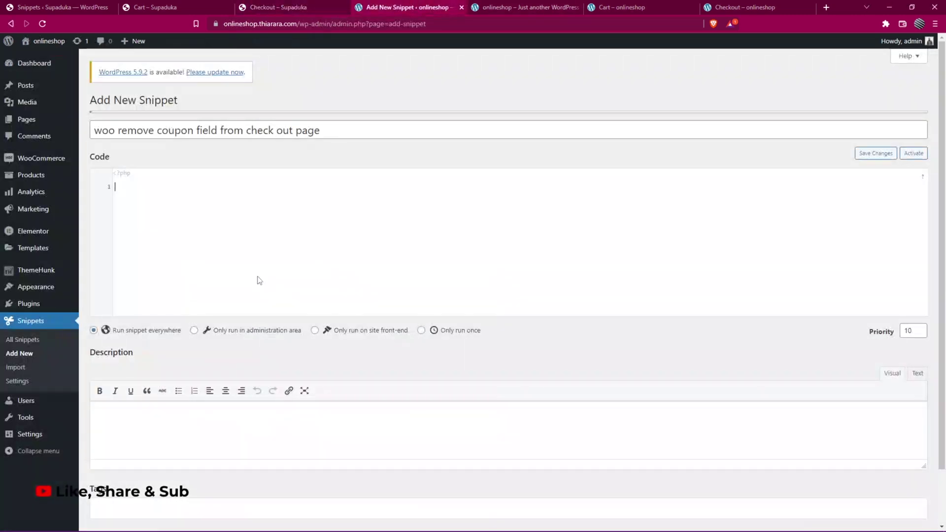
key("ctrl+v")
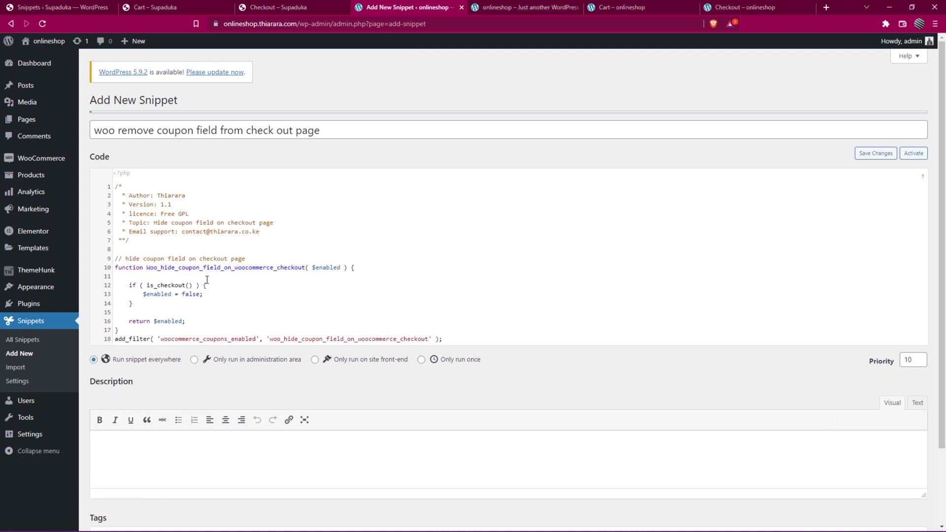
scroll(196, 360, "down", 2)
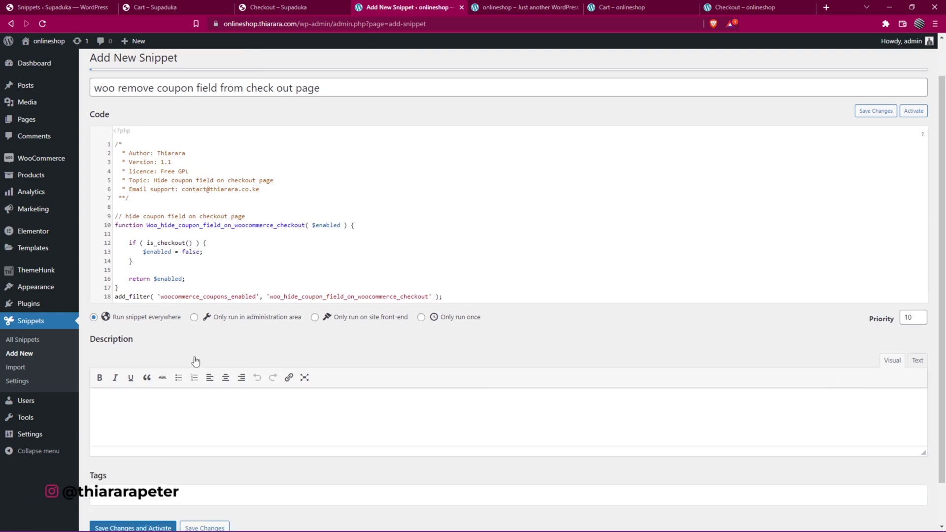
left_click(123, 480)
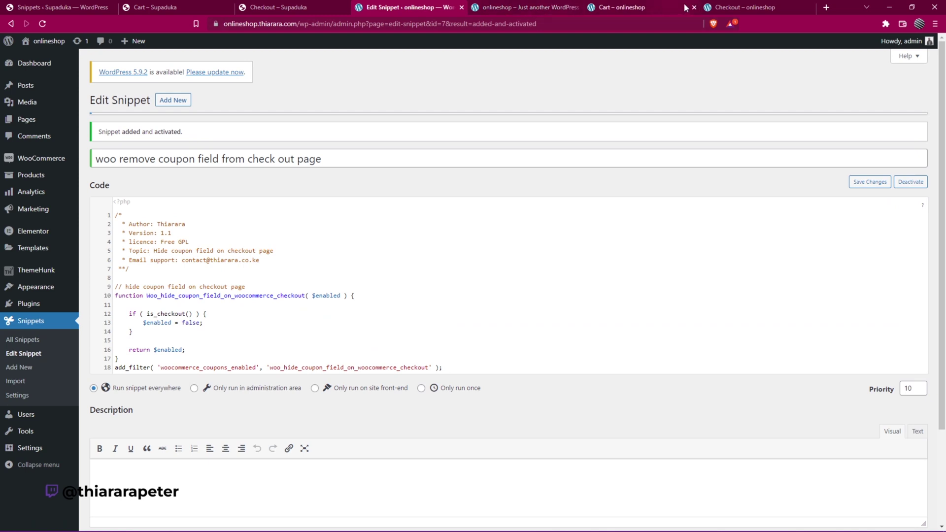
Step: Deactivate the 'remove coupon from cart page' snippet, then reload the Cart and Checkout pages to verify
left_click(39, 341)
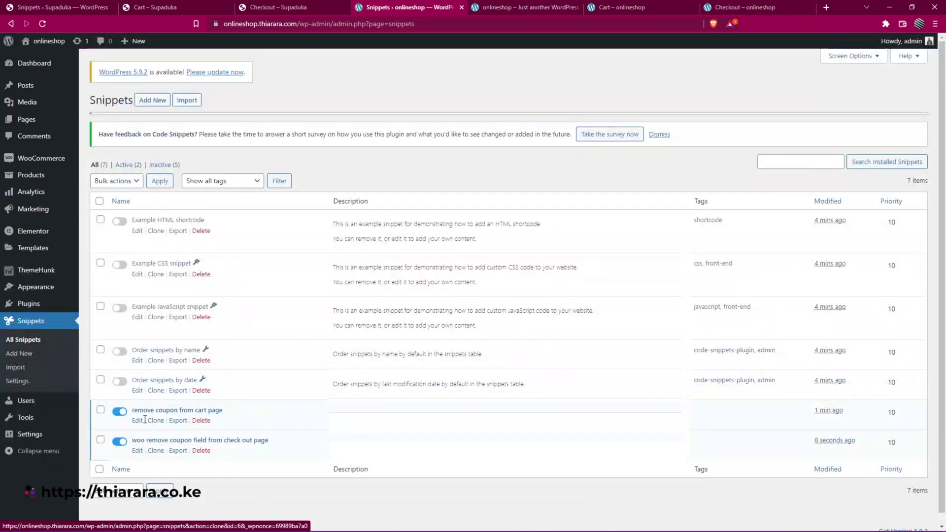
left_click(133, 417)
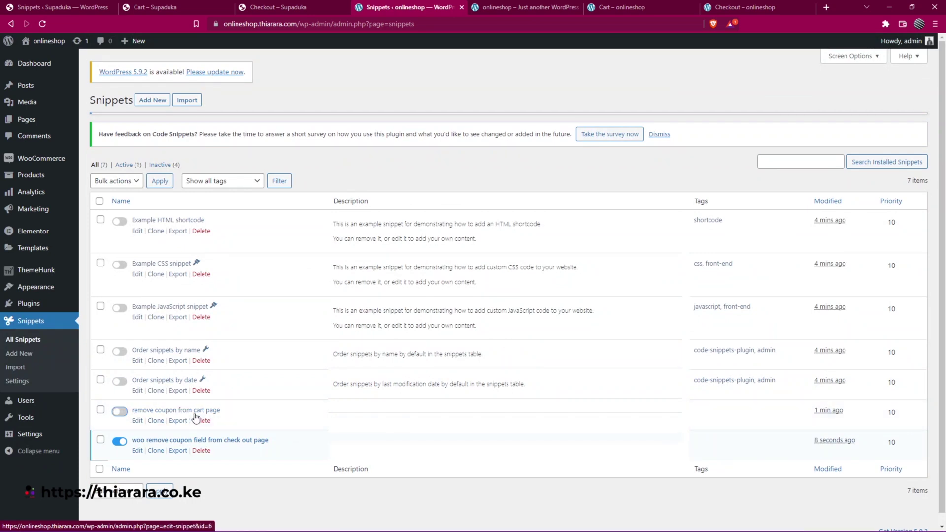
left_click(622, 7)
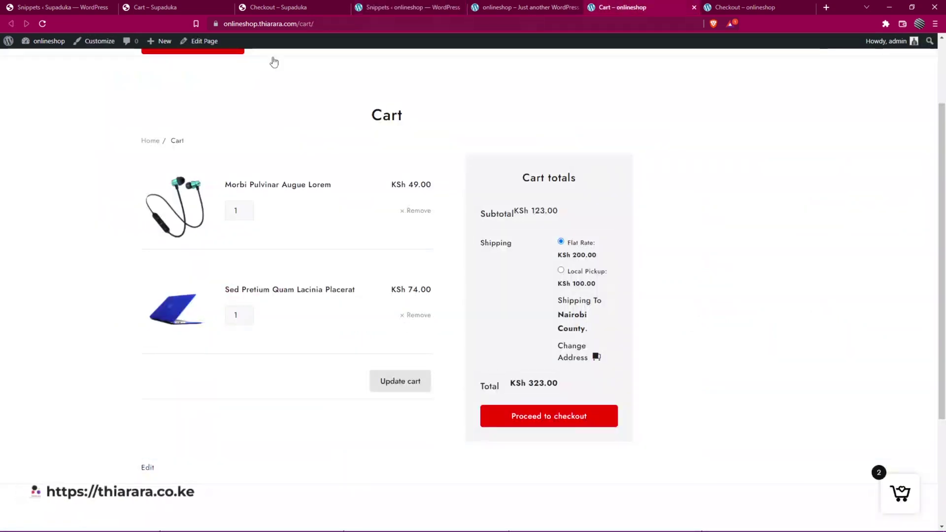
left_click(42, 24)
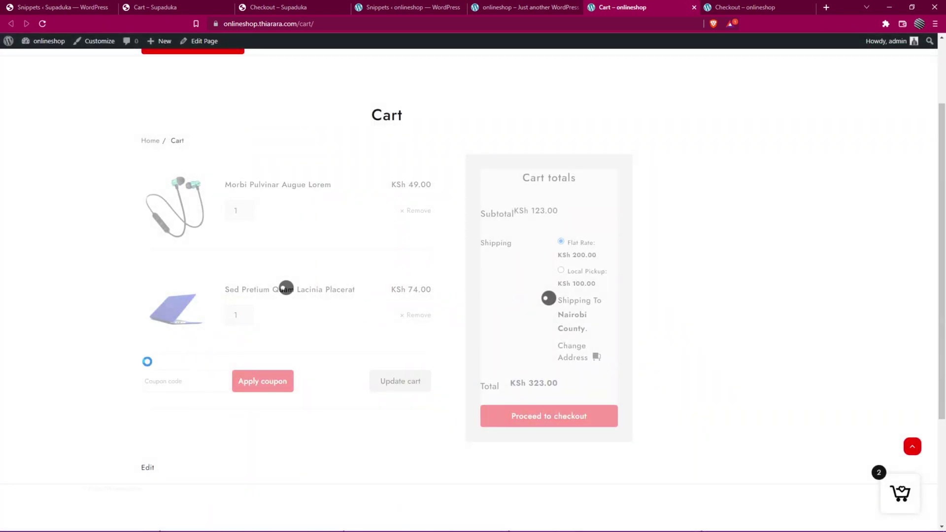
left_click(764, 6)
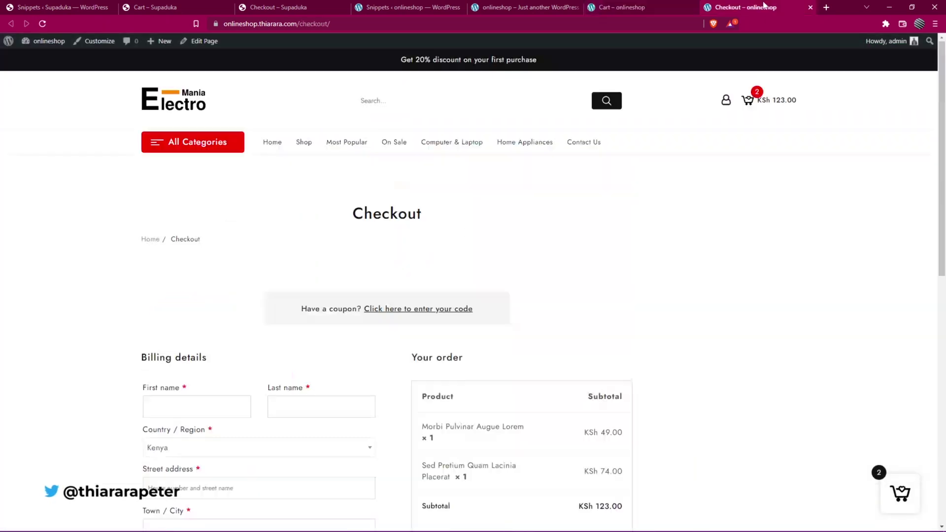
left_click(43, 25)
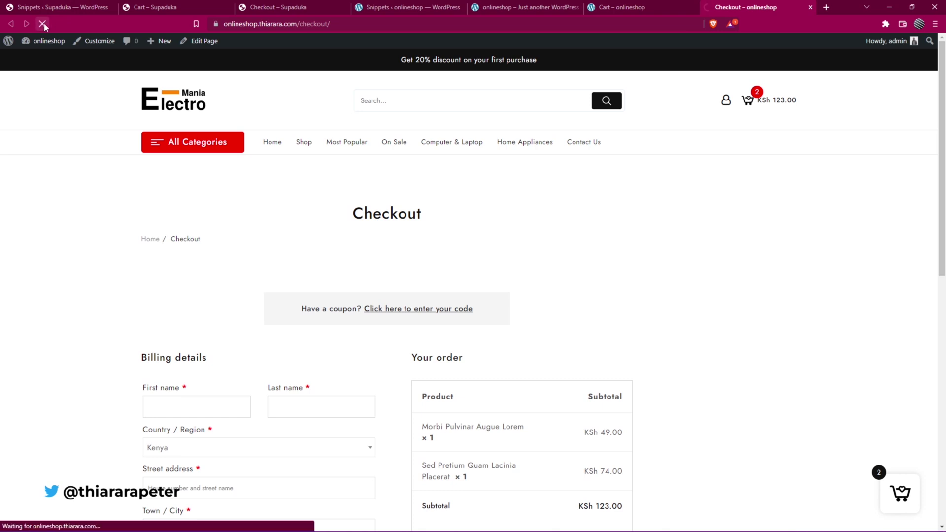